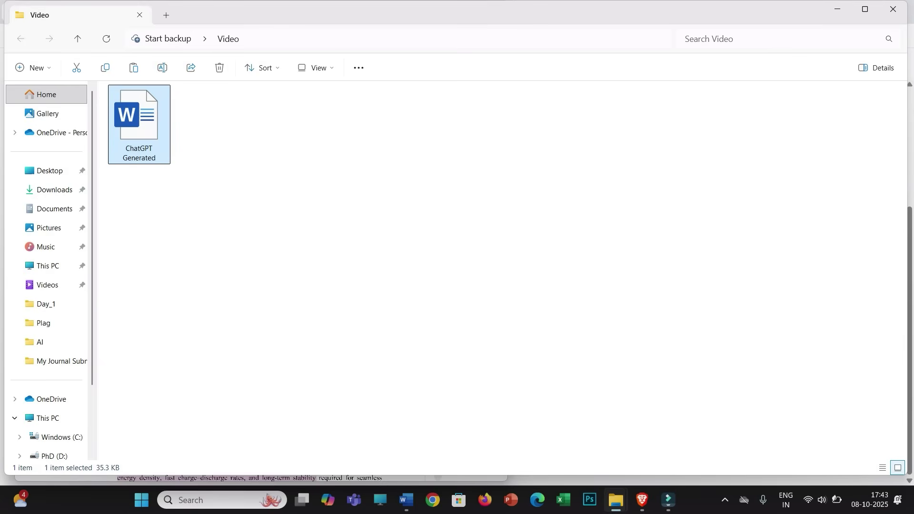
- Open the ChatGPT Generated Word document and select all of its text
{"action": "double_click", "coordinate": [139, 128]}
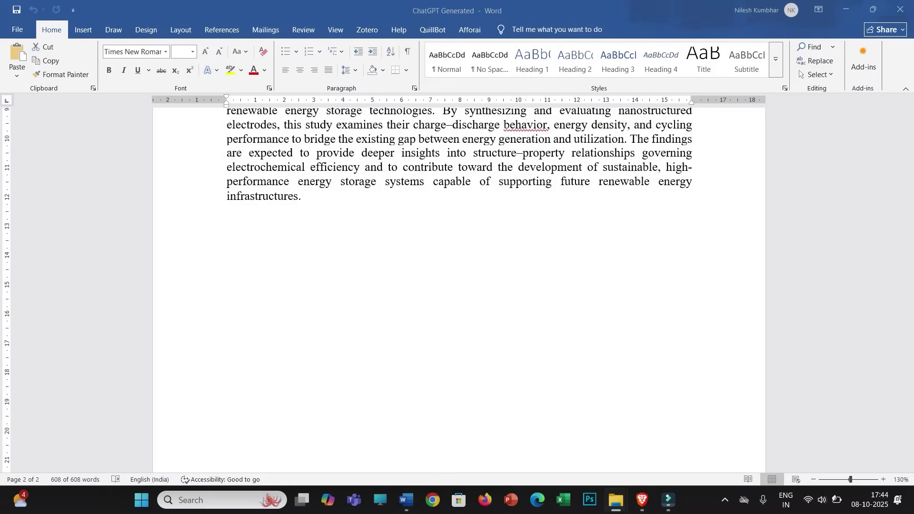
{"action": "key", "text": "ctrl+a"}
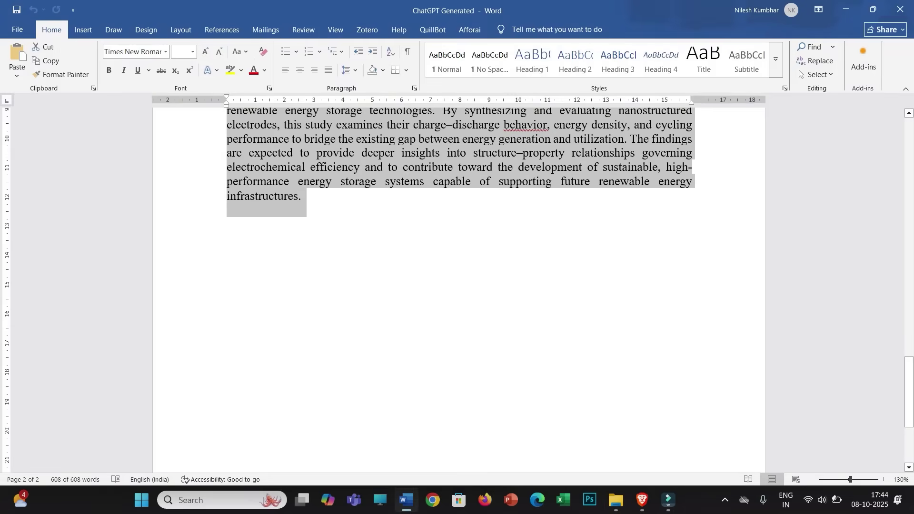
{"action": "scroll", "coordinate": [457, 286], "scroll_direction": "up", "scroll_amount": 15}
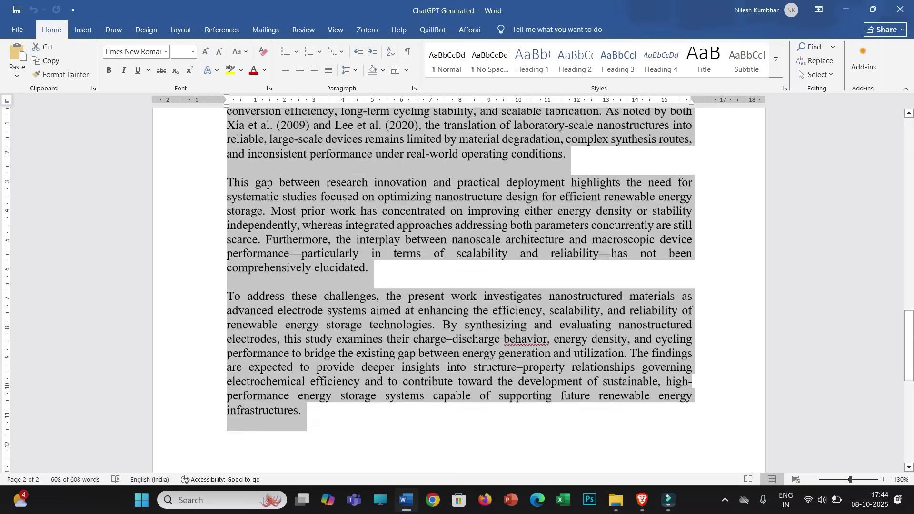
{"action": "scroll", "coordinate": [457, 286], "scroll_direction": "up", "scroll_amount": 1}
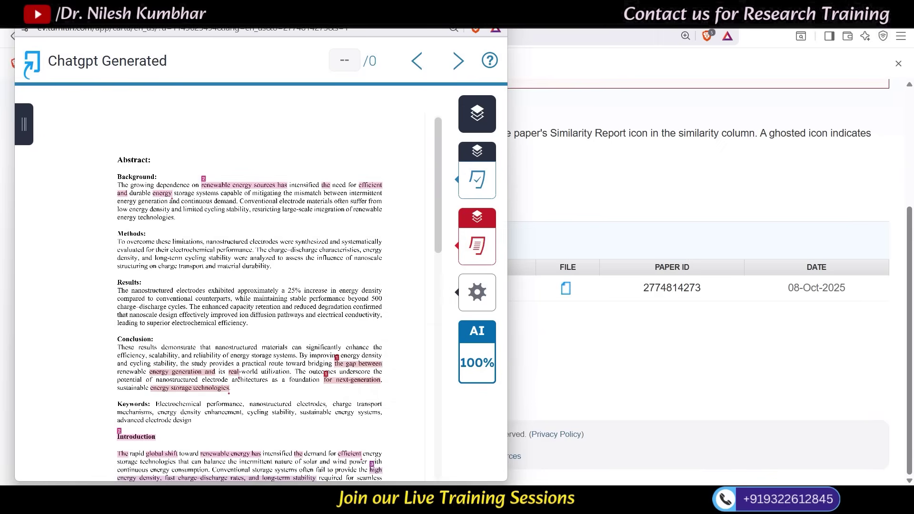
- Open Turnitin's AI writing report for the Chatgpt Generated submission and review the highlighted text from the Abstract through the Introduction
{"action": "mouse_move", "coordinate": [477, 353]}
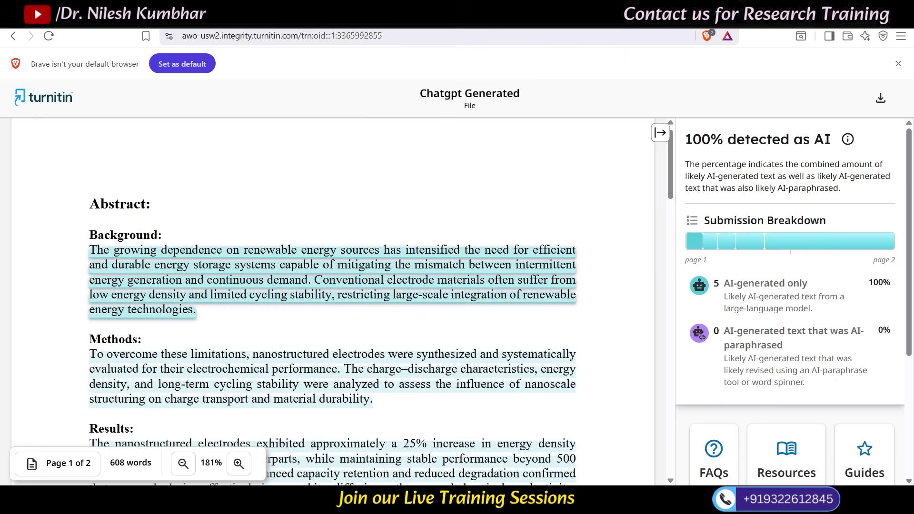
{"action": "scroll", "coordinate": [333, 300], "scroll_direction": "down", "scroll_amount": 8}
{"action": "scroll", "coordinate": [334, 300], "scroll_direction": "down", "scroll_amount": 5}
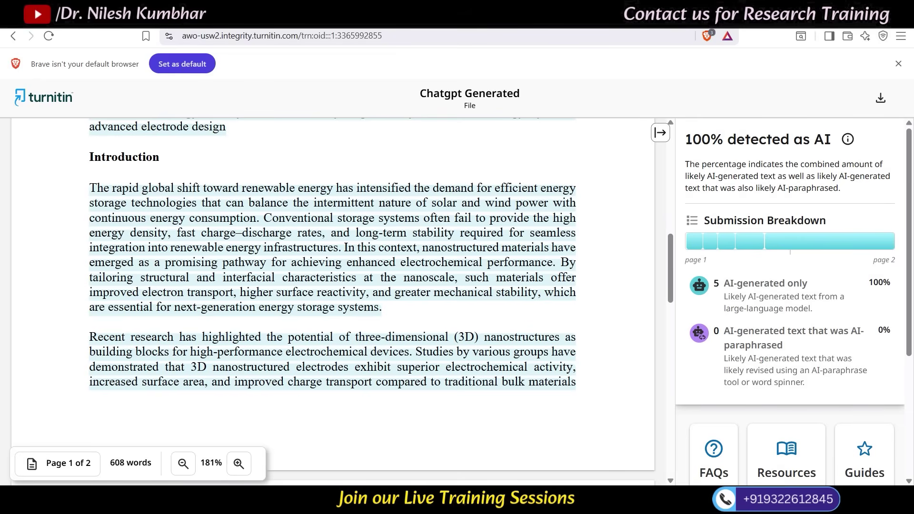
- Copy the full text of the ChatGPT Generated Word document and paste it into the HIX Humanizer content box in Chrome
{"action": "mouse_move", "coordinate": [406, 499]}
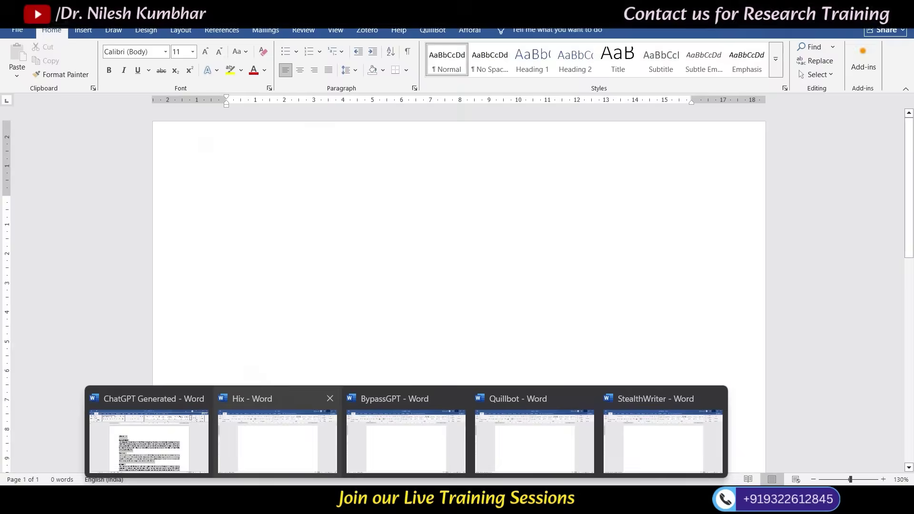
{"action": "left_click", "coordinate": [149, 428]}
{"action": "right_click", "coordinate": [307, 270]}
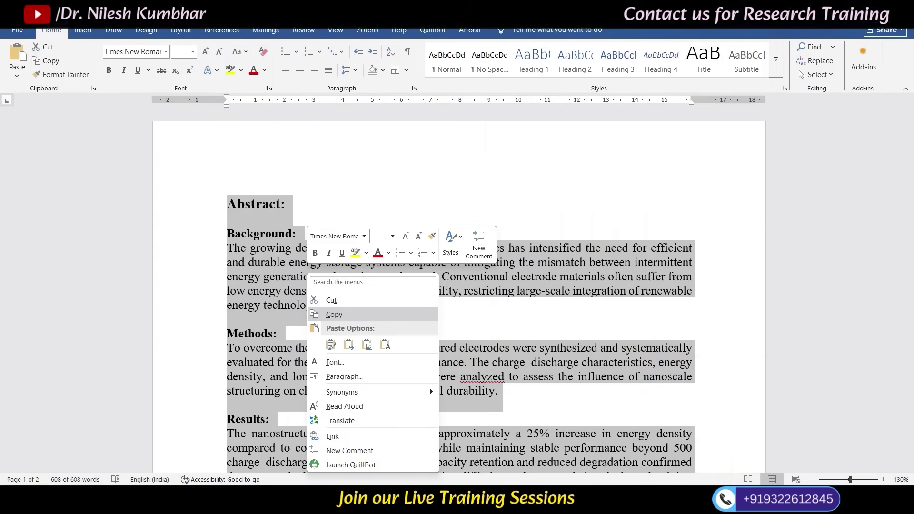
{"action": "left_click", "coordinate": [334, 314]}
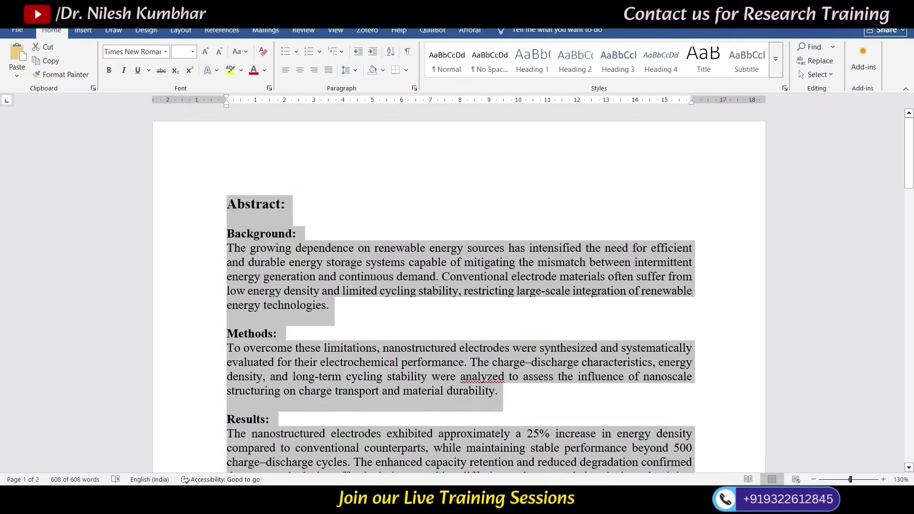
{"action": "mouse_move", "coordinate": [433, 499]}
{"action": "left_click", "coordinate": [433, 436]}
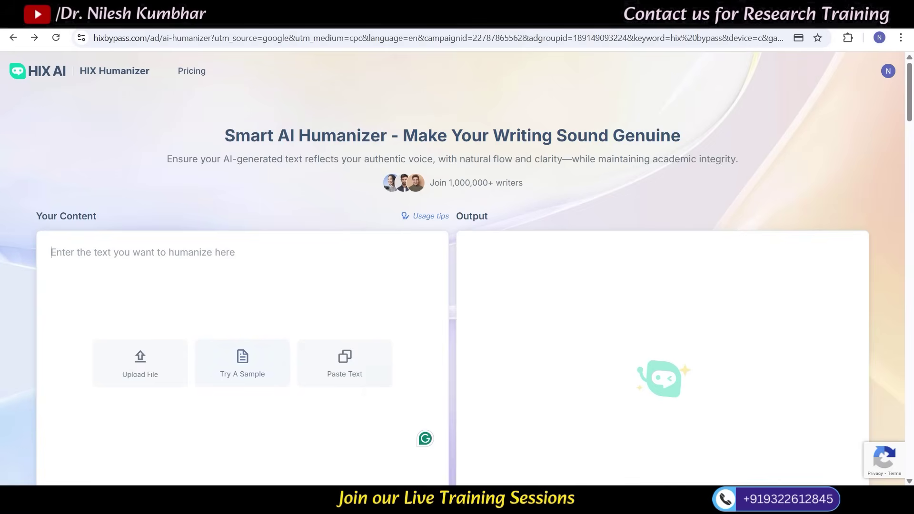
{"action": "scroll", "coordinate": [140, 334], "scroll_direction": "down", "scroll_amount": 2}
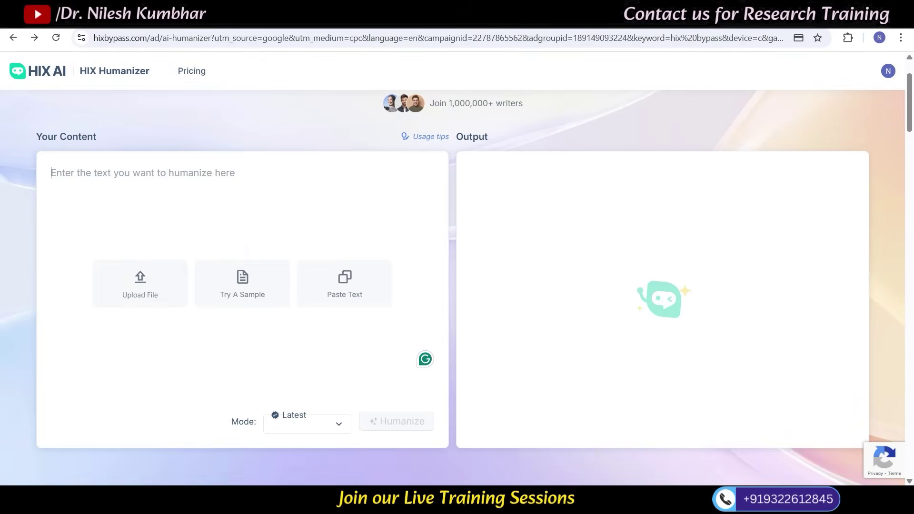
{"action": "key", "text": "ctrl+v"}
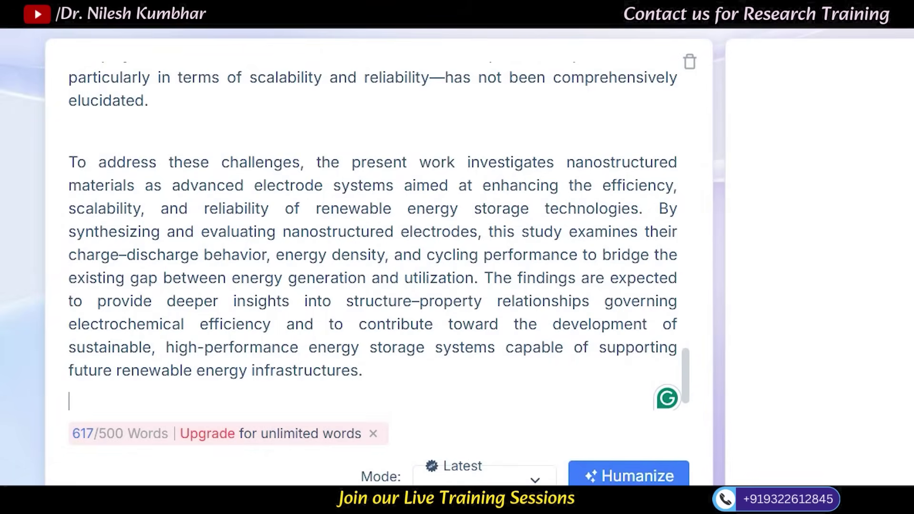
- Delete everything after "efficient renewable energy storage." from the HIX Humanizer input, including the final paragraph, and humanize the remaining text
{"action": "left_click_drag", "start_coordinate": [362, 371], "coordinate": [69, 162]}
{"action": "key", "text": "BackSpace"}
{"action": "left_click_drag", "start_coordinate": [149, 357], "coordinate": [331, 243]}
{"action": "key", "text": "BackSpace"}
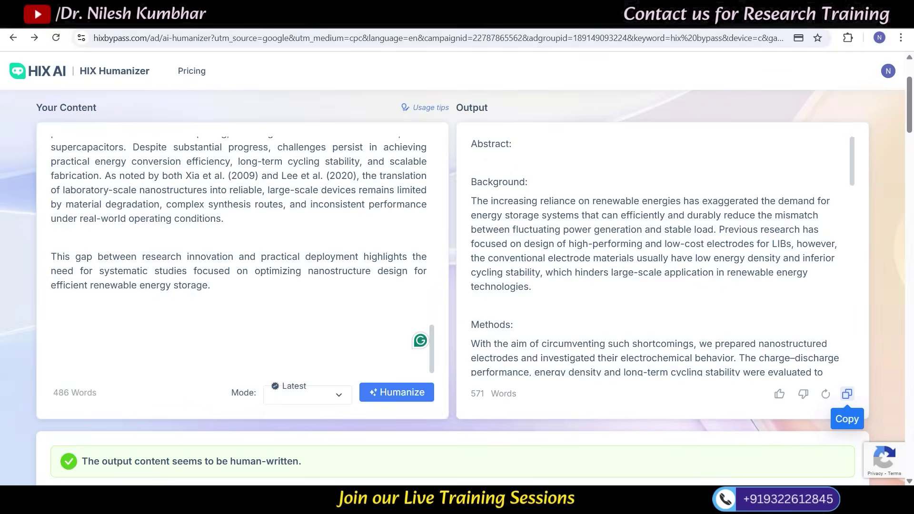
- Copy the humanized output from HIX and paste it into the blank Hix Word document
{"action": "left_click", "coordinate": [846, 394]}
{"action": "mouse_move", "coordinate": [406, 499]}
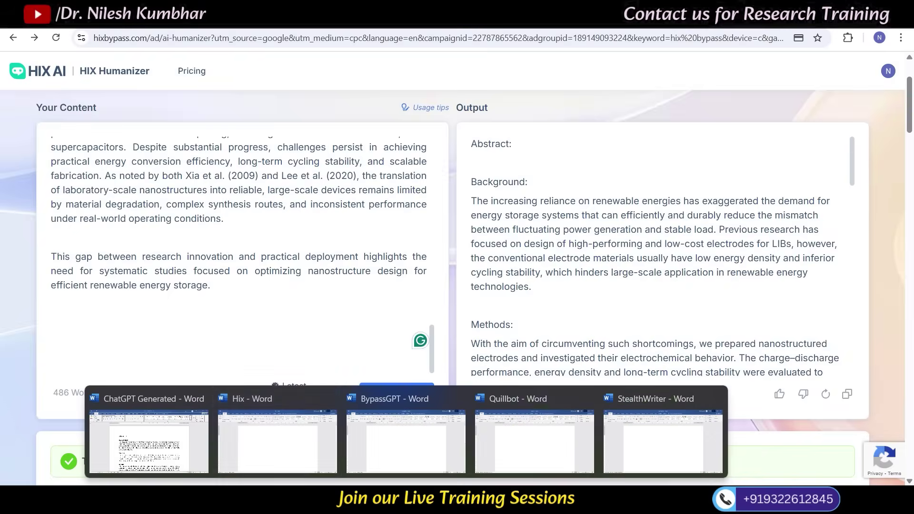
{"action": "left_click", "coordinate": [279, 435]}
{"action": "key", "text": "ctrl+v"}
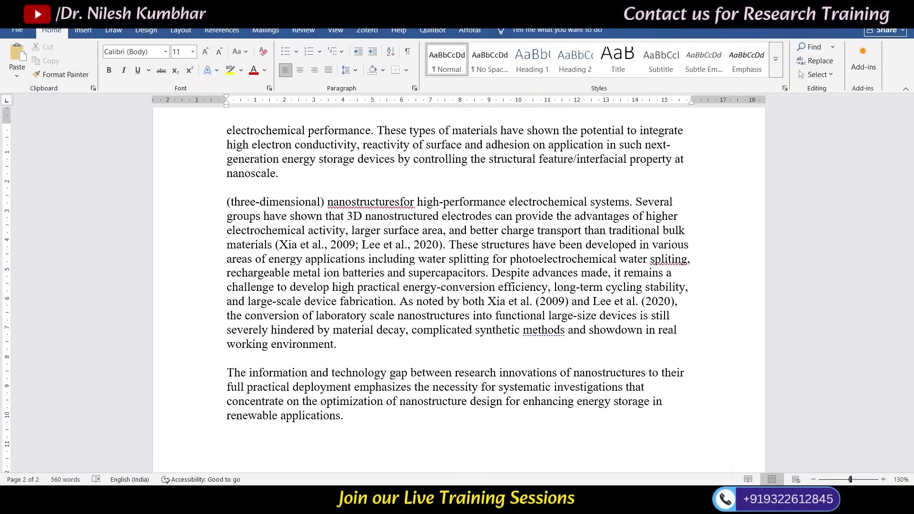
- Copy the trimmed source text from HIX Humanizer, paste it into BypassGPT in Chrome, and humanize it in Enhanced mode
{"action": "key", "text": "alt+Tab"}
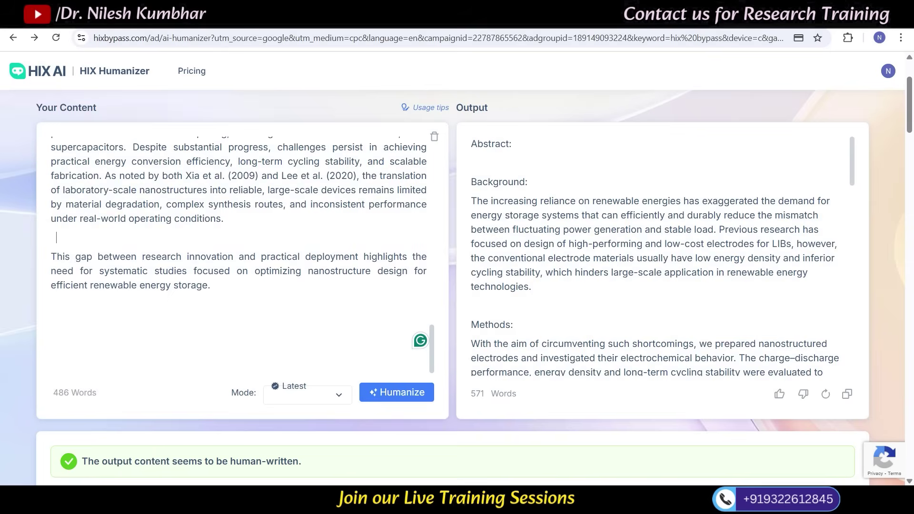
{"action": "key", "text": "ctrl+a"}
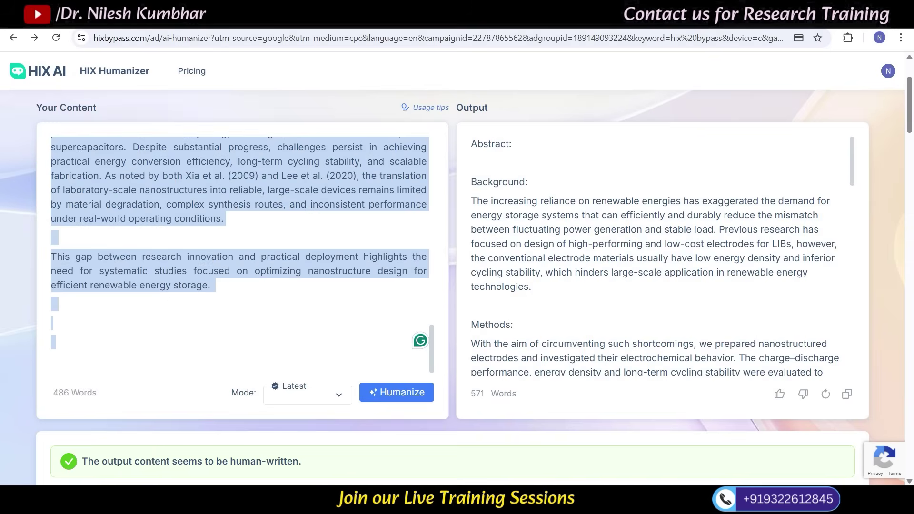
{"action": "key", "text": "ctrl+Tab"}
{"action": "key", "text": "ctrl+v"}
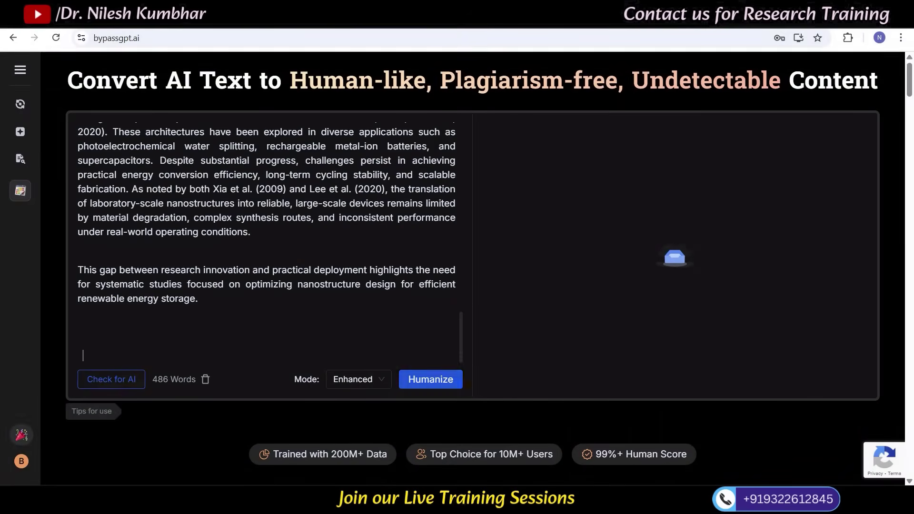
{"action": "left_click", "coordinate": [430, 379]}
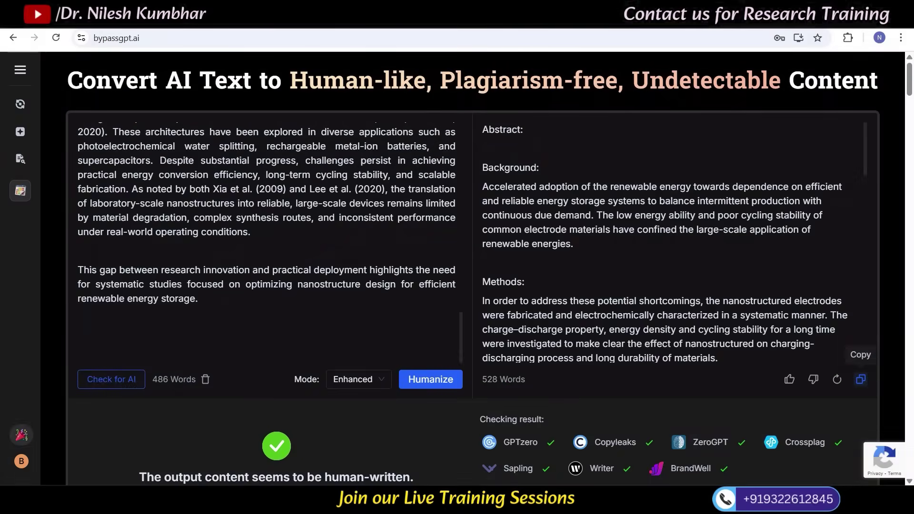
- Copy the BypassGPT output and paste it into the blank BypassGPT Word document
{"action": "left_click", "coordinate": [861, 378]}
{"action": "mouse_move", "coordinate": [406, 500]}
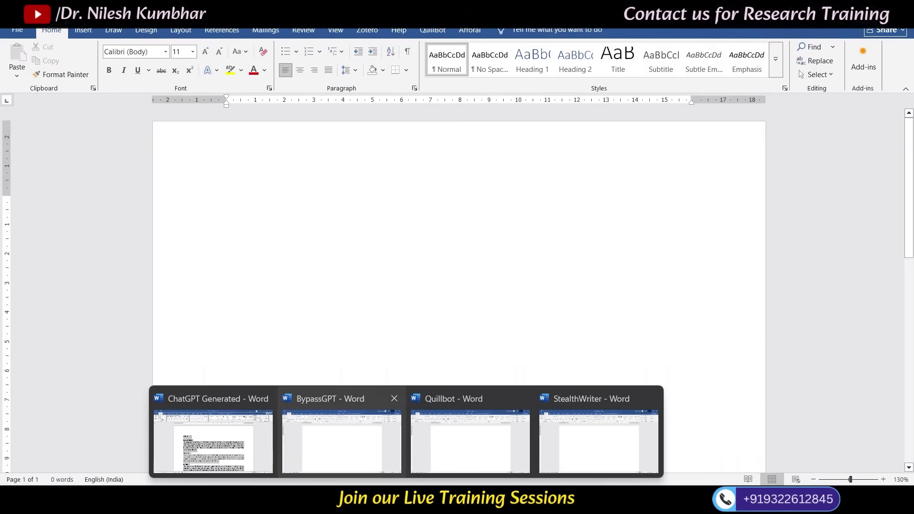
{"action": "left_click", "coordinate": [341, 434]}
{"action": "key", "text": "ctrl+v"}
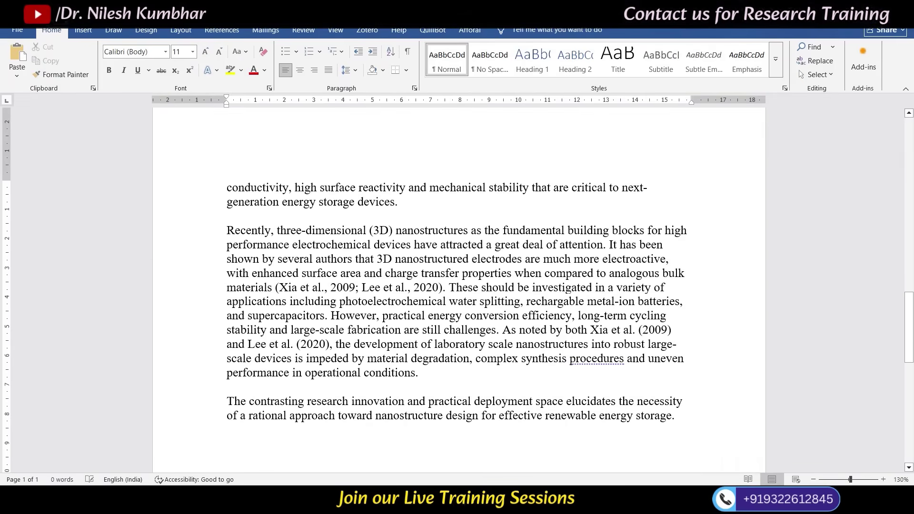
{"action": "scroll", "coordinate": [457, 286], "scroll_direction": "up", "scroll_amount": 10}
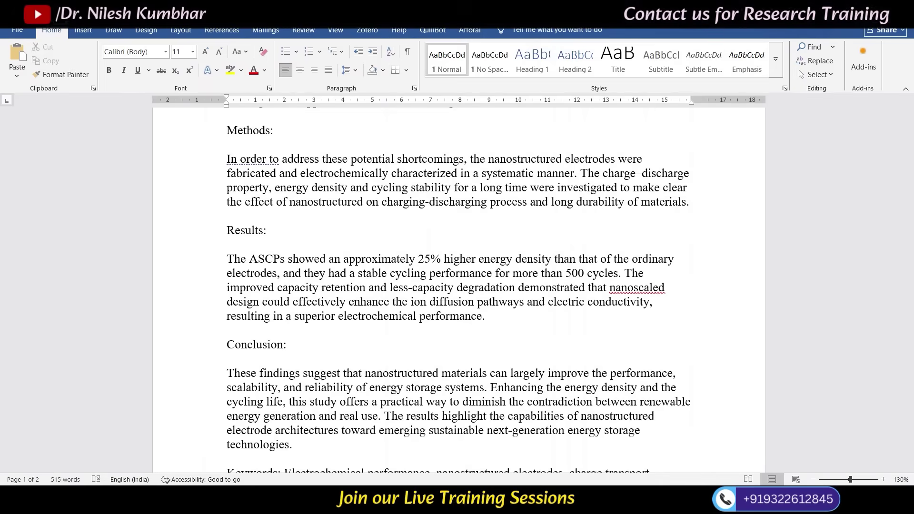
- Transfer the trimmed source text from BypassGPT to QuillBot's AI Humanizer in Chrome and humanize it in Advanced mode
{"action": "key", "text": "alt+Tab"}
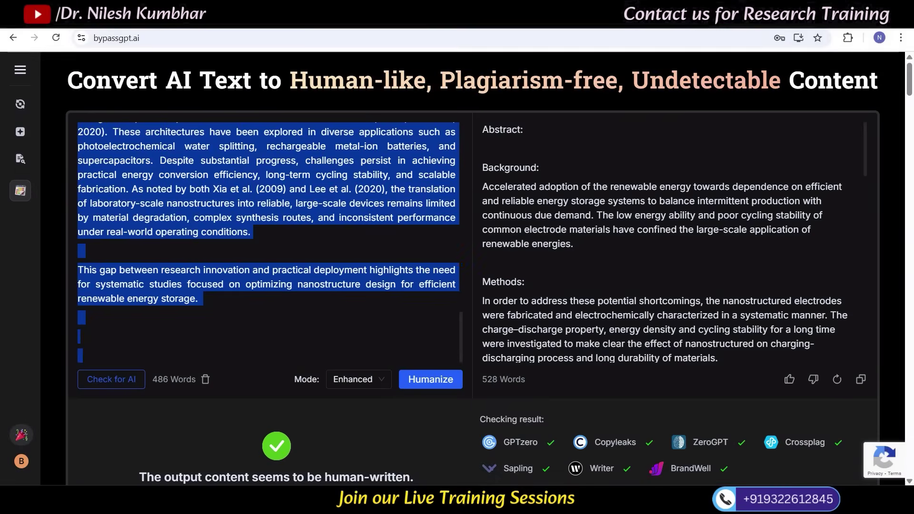
{"action": "key", "text": "ctrl+Tab"}
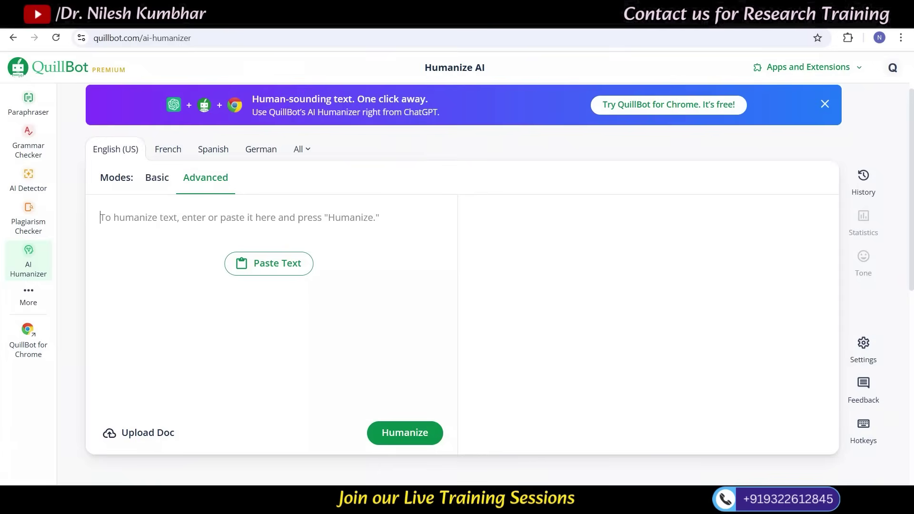
{"action": "key", "text": "ctrl+v"}
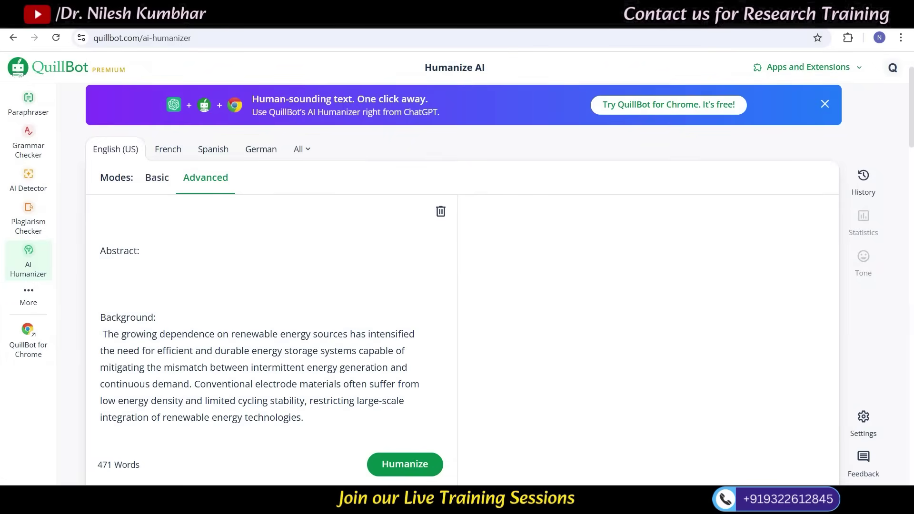
{"action": "scroll", "coordinate": [271, 319], "scroll_direction": "up", "scroll_amount": 2}
{"action": "scroll", "coordinate": [271, 319], "scroll_direction": "down", "scroll_amount": 16}
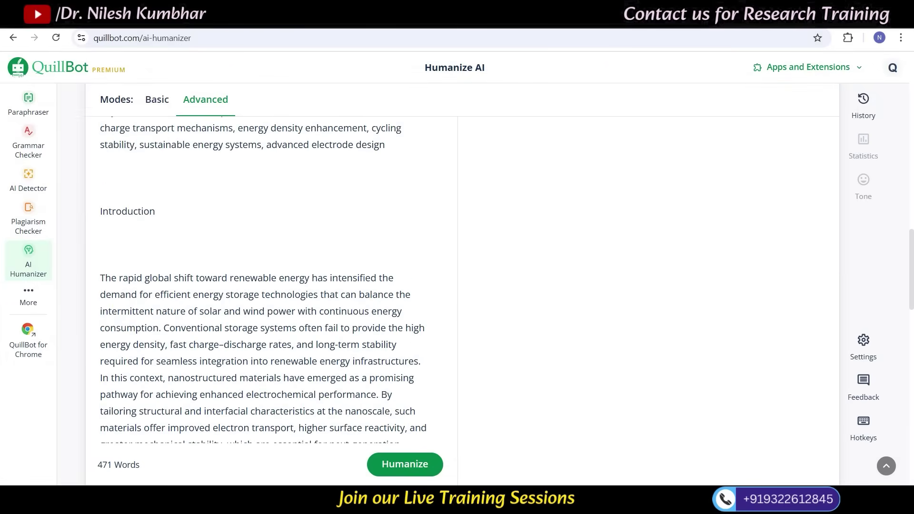
{"action": "scroll", "coordinate": [271, 334], "scroll_direction": "down", "scroll_amount": 10}
{"action": "left_click", "coordinate": [406, 355]}
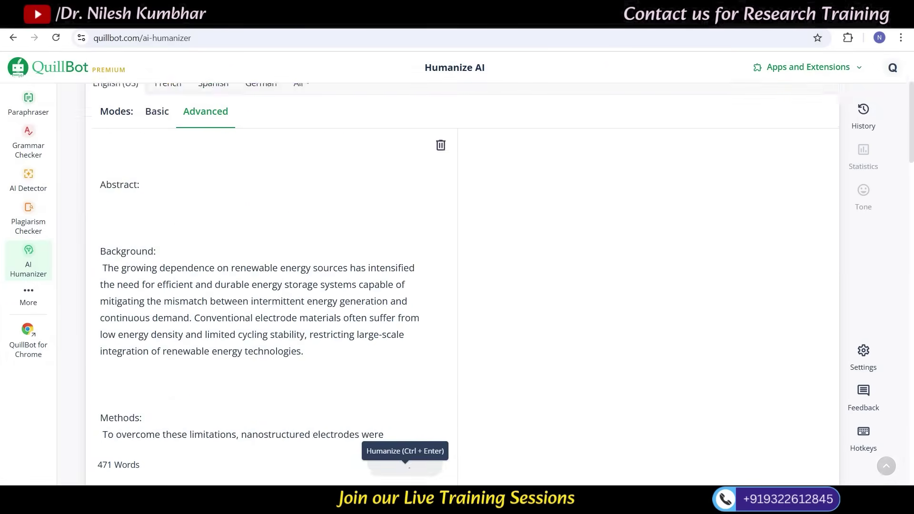
- Copy QuillBot's humanized output and paste it into the blank Quillbot Word document
{"action": "scroll", "coordinate": [405, 464], "scroll_direction": "down", "scroll_amount": 15}
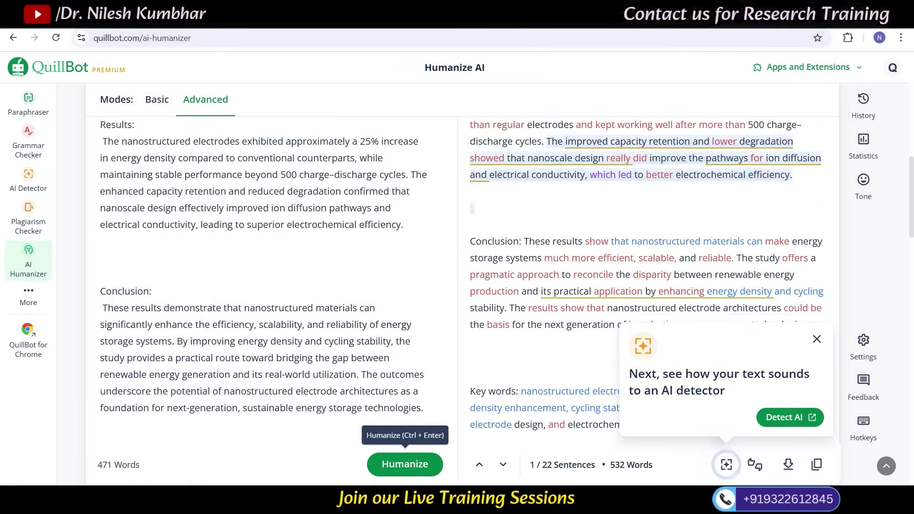
{"action": "scroll", "coordinate": [404, 464], "scroll_direction": "down", "scroll_amount": 10}
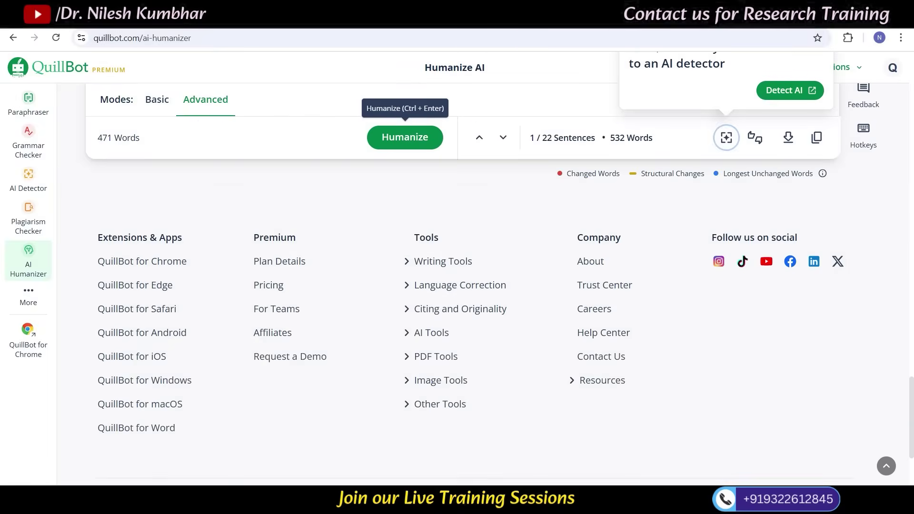
{"action": "scroll", "coordinate": [404, 285], "scroll_direction": "up", "scroll_amount": 3}
{"action": "left_click", "coordinate": [816, 289]}
{"action": "left_click", "coordinate": [406, 499]}
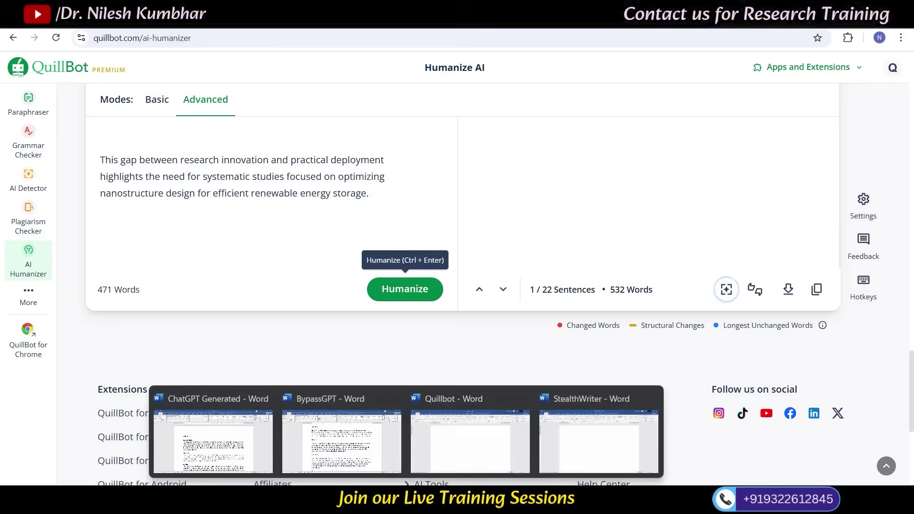
{"action": "left_click", "coordinate": [470, 441]}
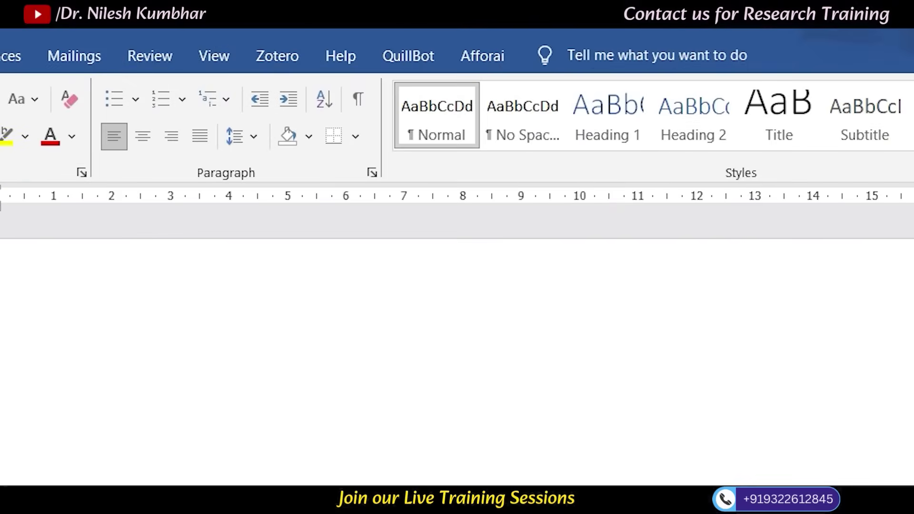
{"action": "key", "text": "ctrl+v"}
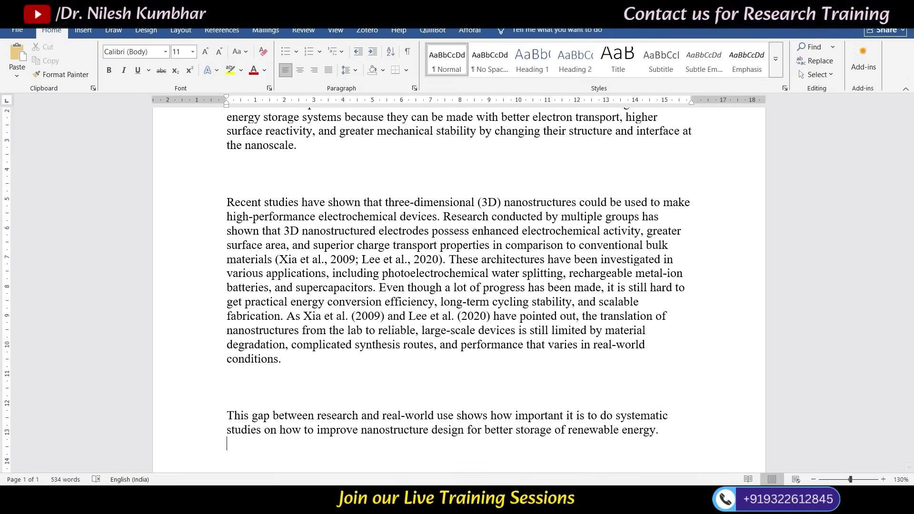
- Copy the source text from QuillBot in Chrome, paste it into StealthWriter's Humanizer, and convert it to ASCII
{"action": "left_click", "coordinate": [433, 499]}
{"action": "scroll", "coordinate": [405, 289], "scroll_direction": "up", "scroll_amount": 10}
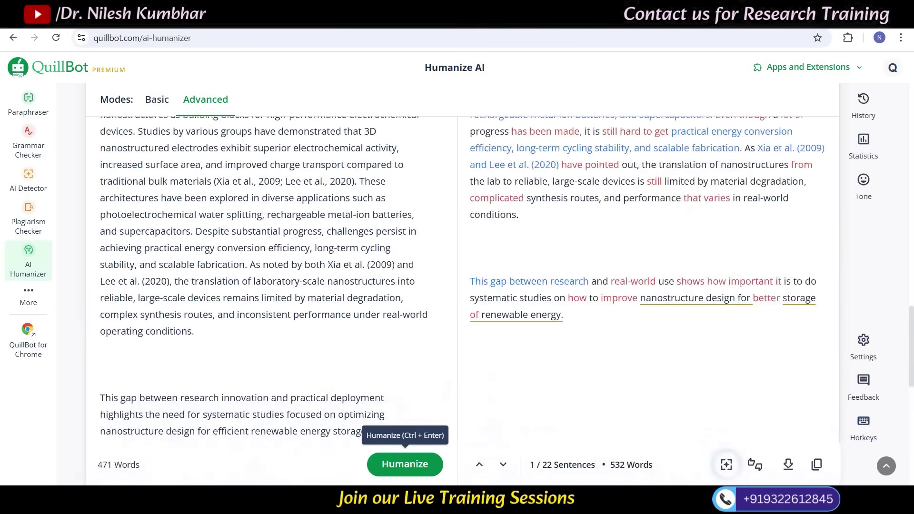
{"action": "key", "text": "ctrl+a"}
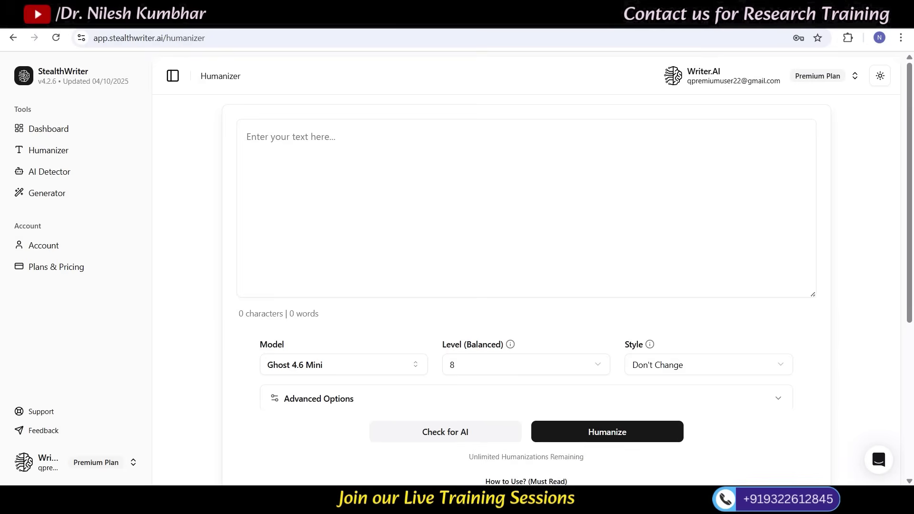
{"action": "left_click", "coordinate": [247, 136]}
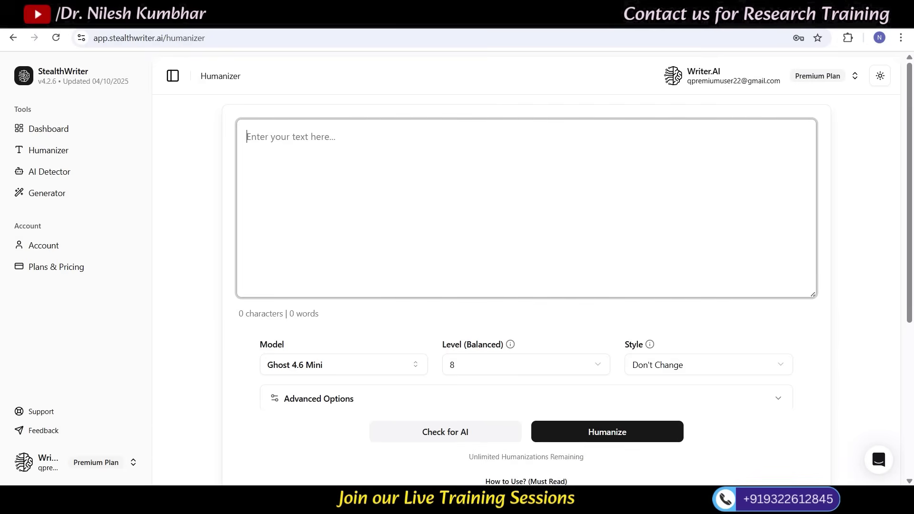
{"action": "key", "text": "ctrl+v"}
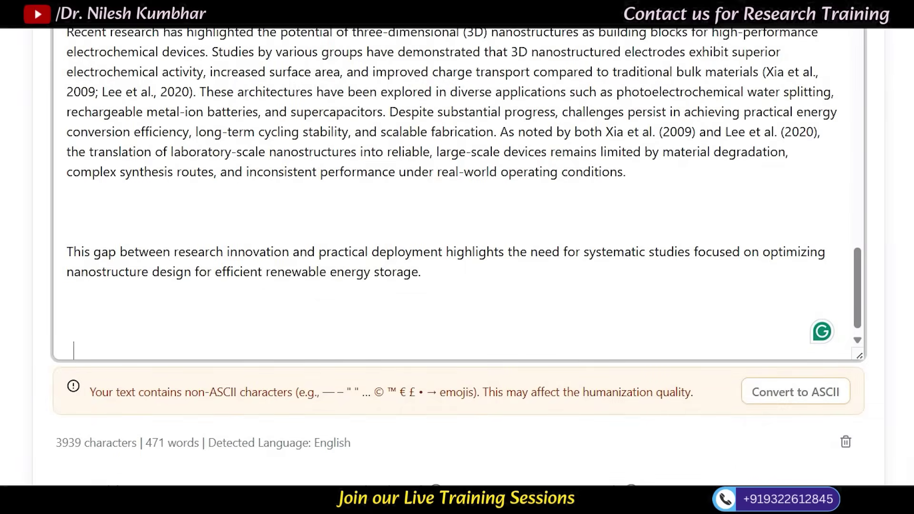
{"action": "scroll", "coordinate": [459, 194], "scroll_direction": "down", "scroll_amount": 1}
{"action": "left_click", "coordinate": [794, 392]}
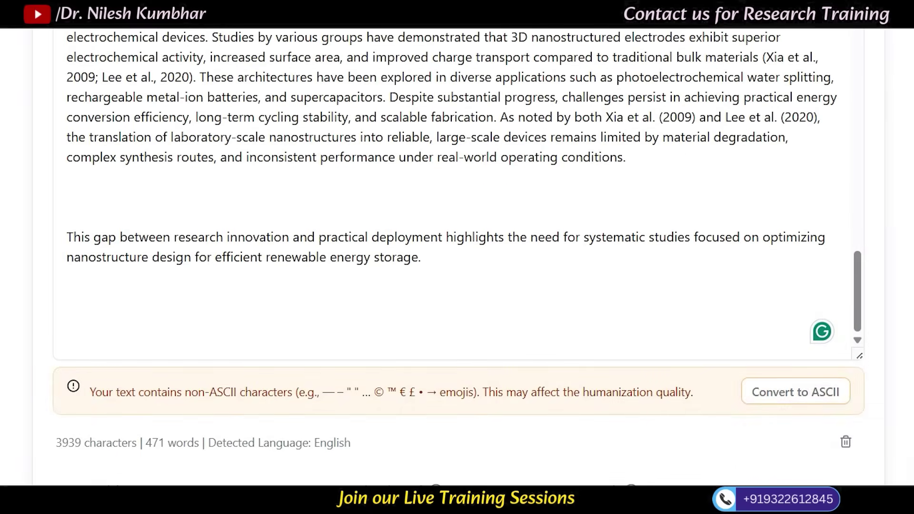
- Humanize the text in StealthWriter with the Ghost 4.7 Mini model at level 8
{"action": "scroll", "coordinate": [458, 381], "scroll_direction": "down", "scroll_amount": 2}
{"action": "left_click", "coordinate": [202, 353]}
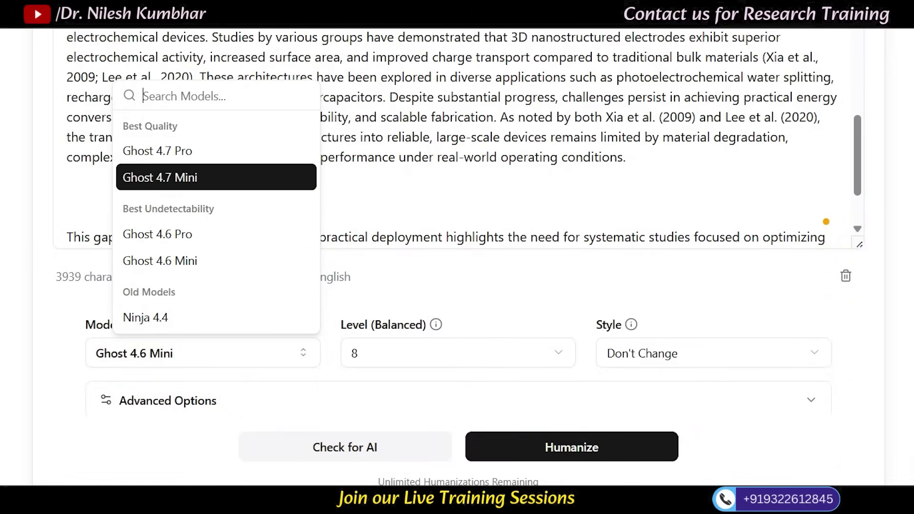
{"action": "key", "text": "Return"}
{"action": "left_click", "coordinate": [458, 353]}
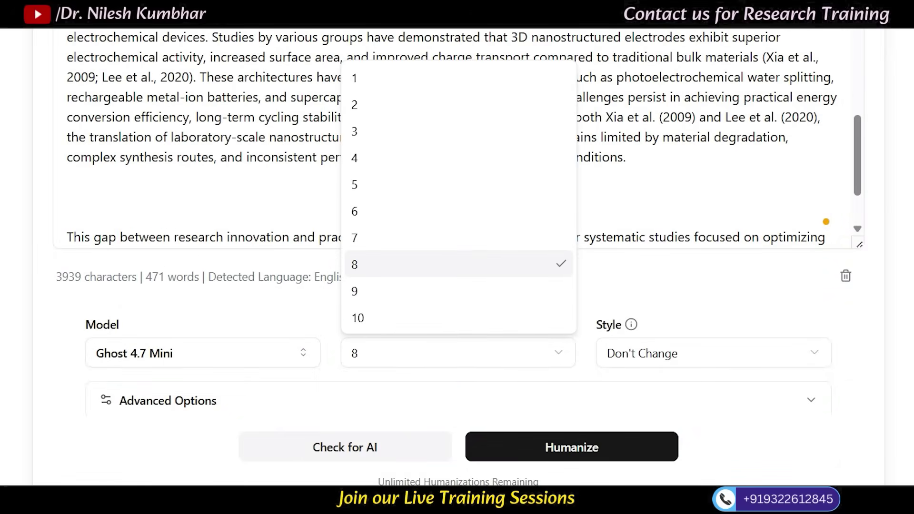
{"action": "left_click", "coordinate": [458, 264]}
{"action": "scroll", "coordinate": [457, 257], "scroll_direction": "down", "scroll_amount": 5}
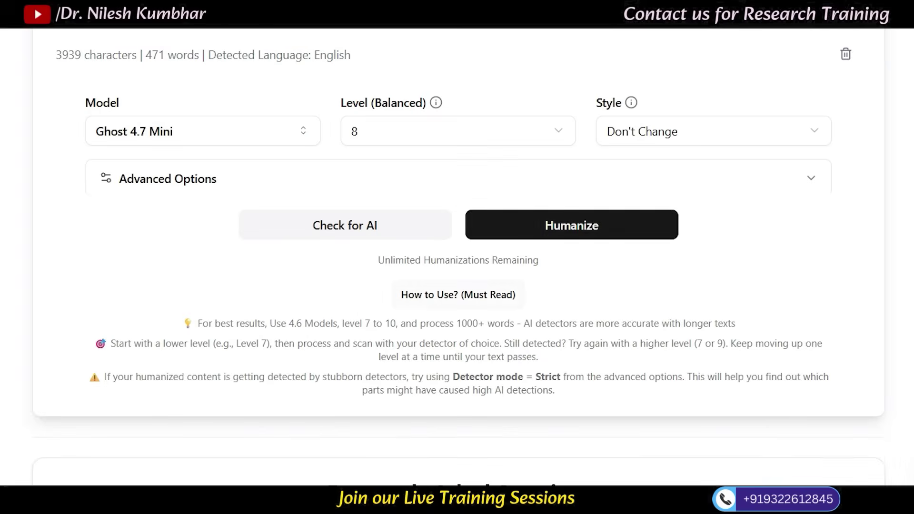
{"action": "left_click", "coordinate": [571, 225]}
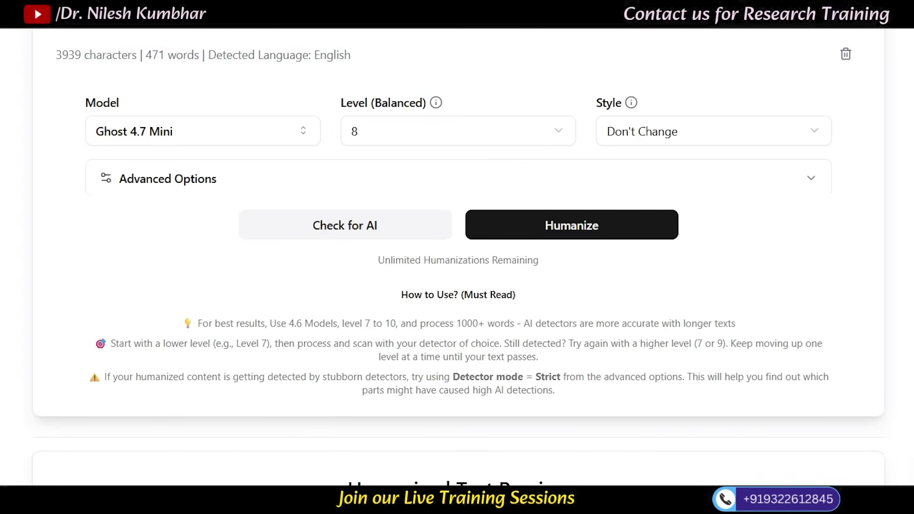
{"action": "scroll", "coordinate": [456, 257], "scroll_direction": "down", "scroll_amount": 2}
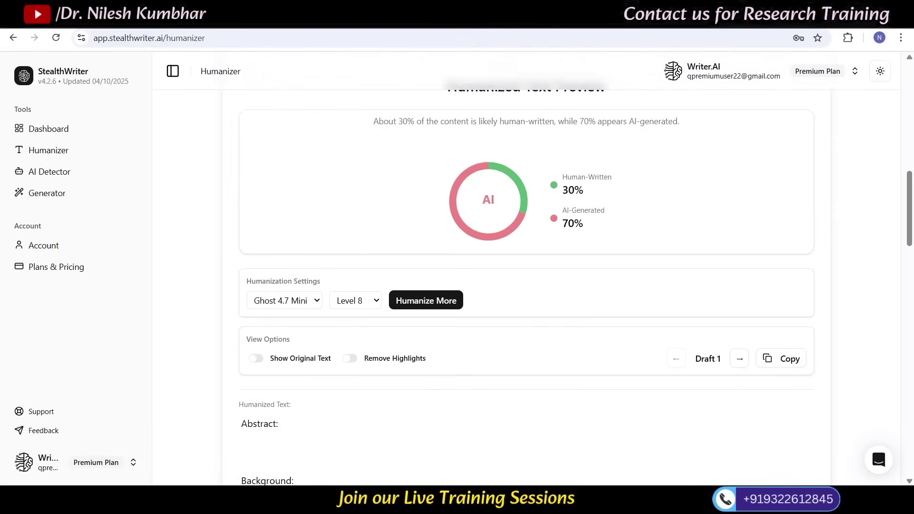
- Change the StealthWriter model to Ghost 4.7 Pro and the level to 9, and humanize the text again
{"action": "scroll", "coordinate": [457, 257], "scroll_direction": "up", "scroll_amount": 2}
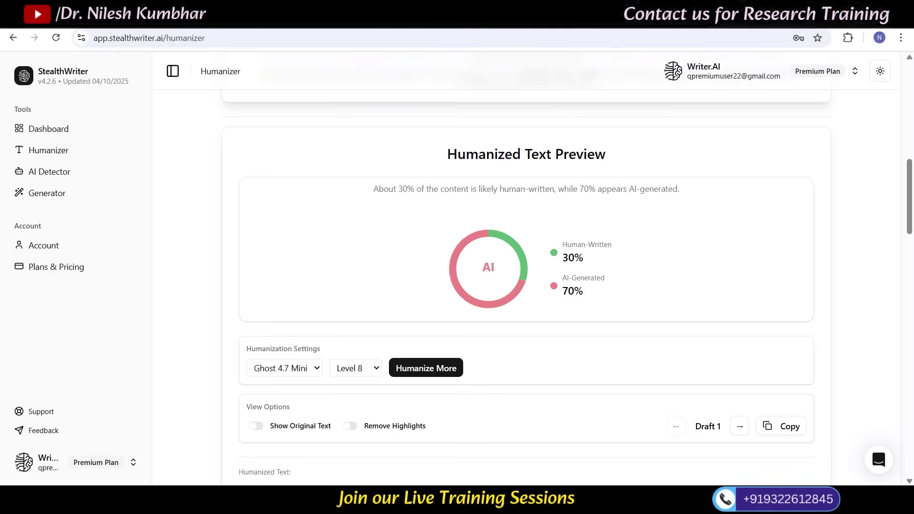
{"action": "scroll", "coordinate": [526, 266], "scroll_direction": "up", "scroll_amount": 6}
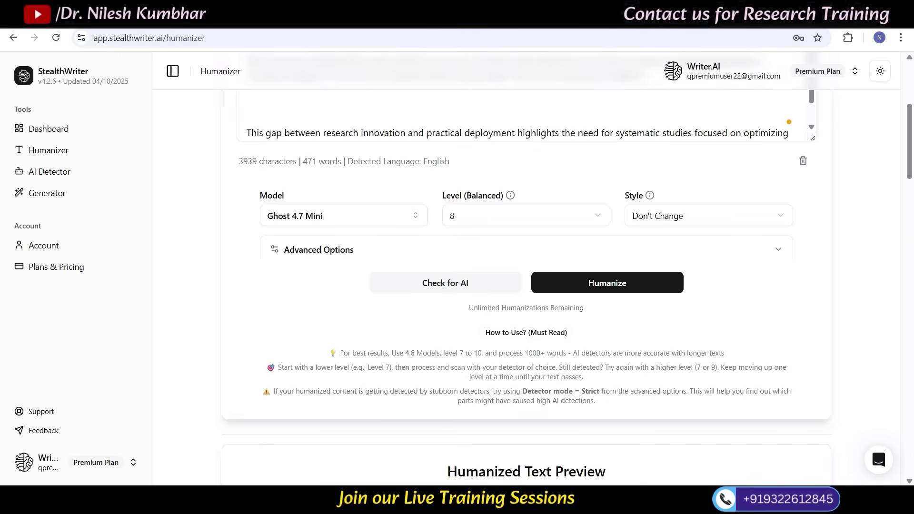
{"action": "left_click", "coordinate": [343, 216]}
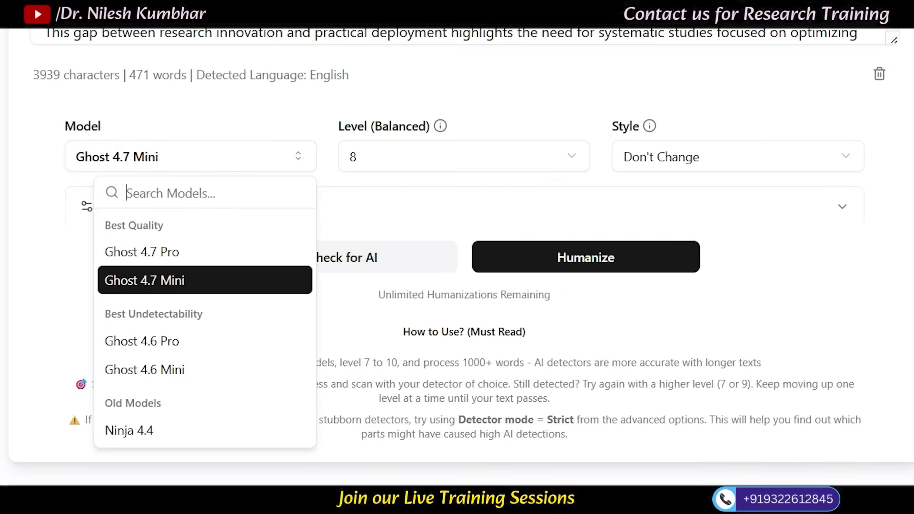
{"action": "key", "text": "Up"}
{"action": "key", "text": "Return"}
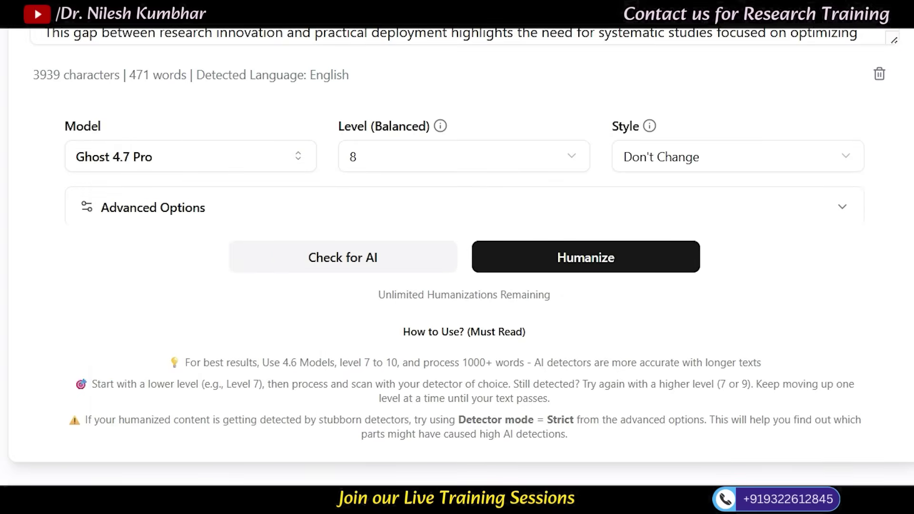
{"action": "left_click", "coordinate": [464, 157]}
{"action": "left_click", "coordinate": [464, 423]}
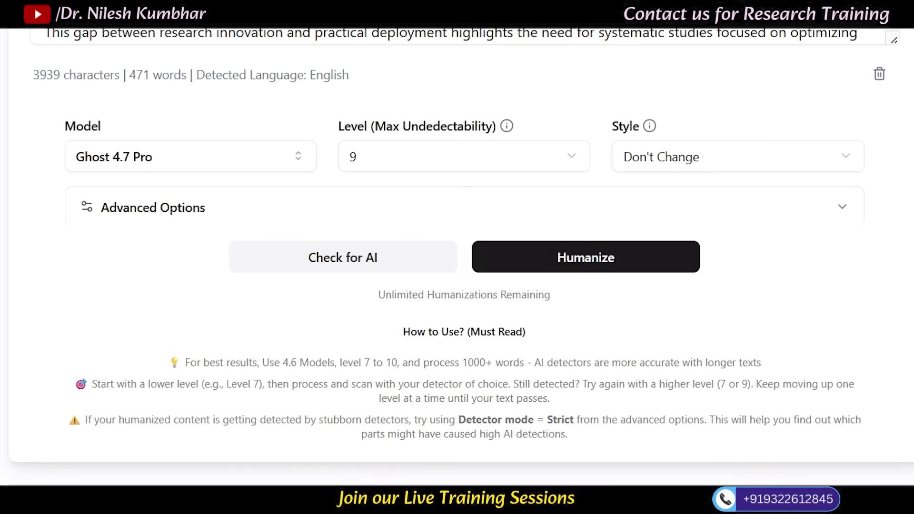
{"action": "left_click", "coordinate": [584, 257]}
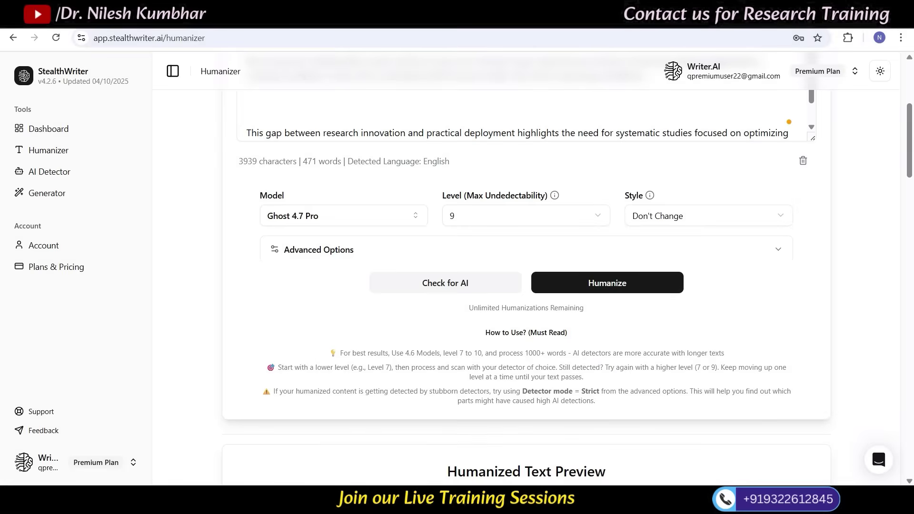
- Copy StealthWriter's humanized output and paste it into the blank StealthWriter Word document
{"action": "scroll", "coordinate": [526, 285], "scroll_direction": "down", "scroll_amount": 2}
{"action": "scroll", "coordinate": [526, 285], "scroll_direction": "up", "scroll_amount": 3}
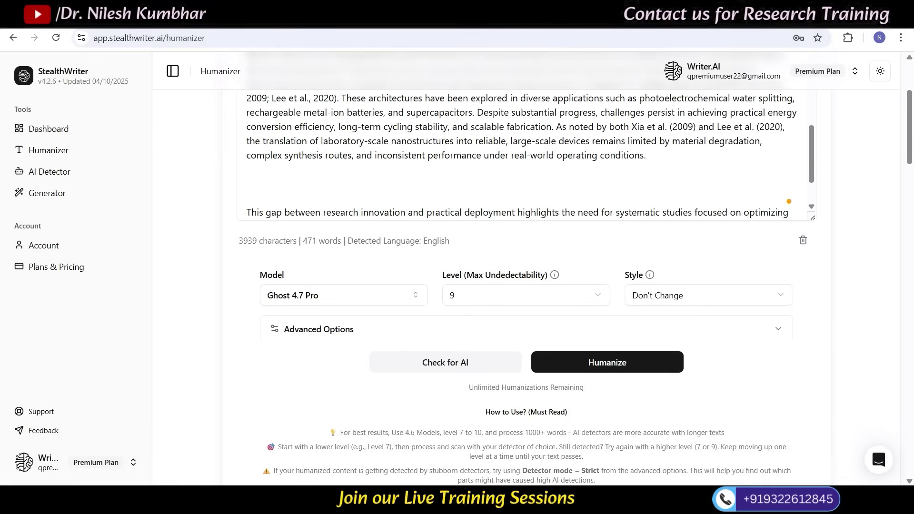
{"action": "scroll", "coordinate": [526, 286], "scroll_direction": "down", "scroll_amount": 10}
{"action": "scroll", "coordinate": [526, 285], "scroll_direction": "up", "scroll_amount": 1}
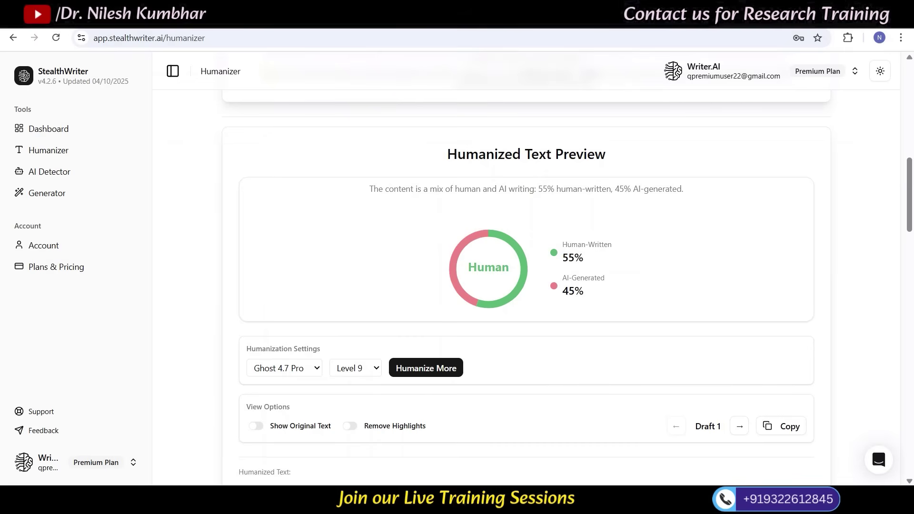
{"action": "scroll", "coordinate": [526, 267], "scroll_direction": "up", "scroll_amount": 10}
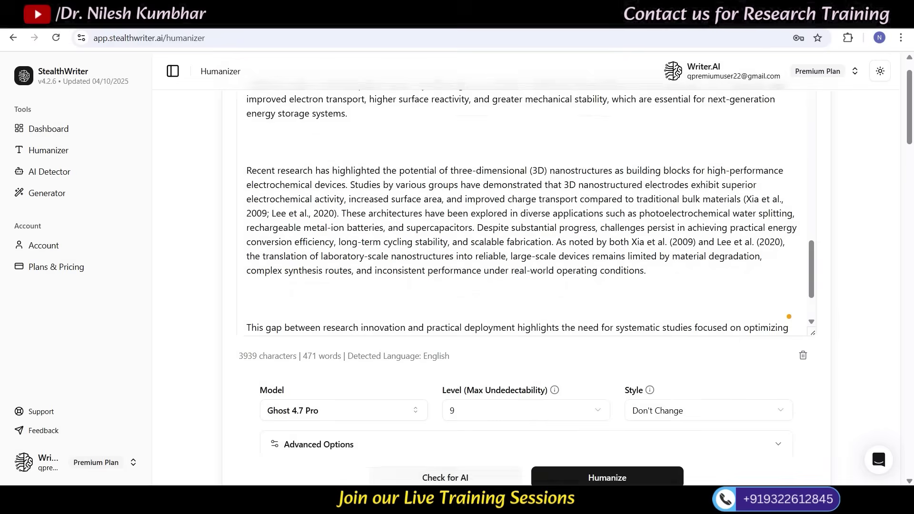
{"action": "scroll", "coordinate": [526, 248], "scroll_direction": "up", "scroll_amount": 5}
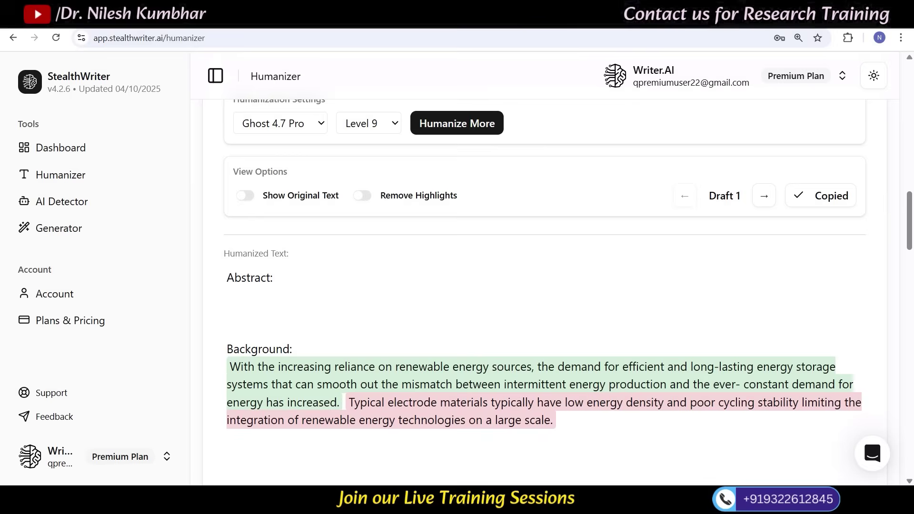
{"action": "mouse_move", "coordinate": [408, 503]}
{"action": "left_click", "coordinate": [473, 449]}
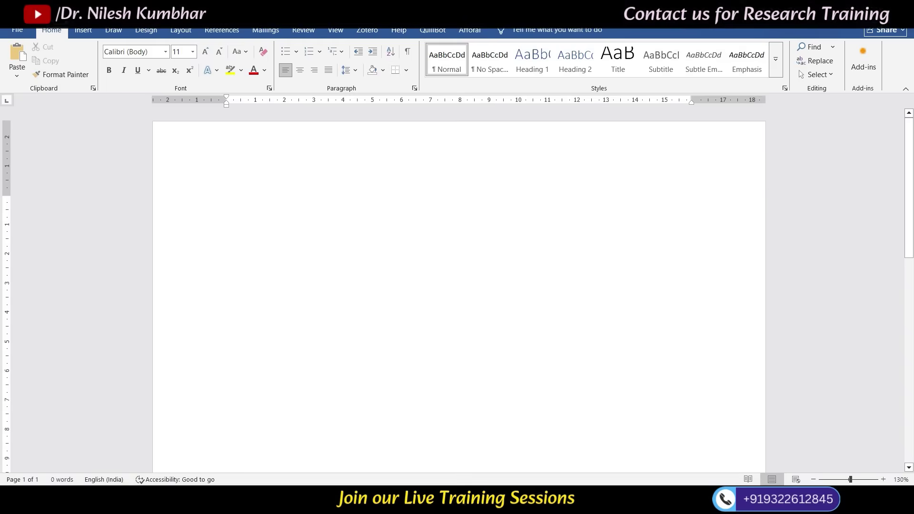
{"action": "key", "text": "ctrl+v"}
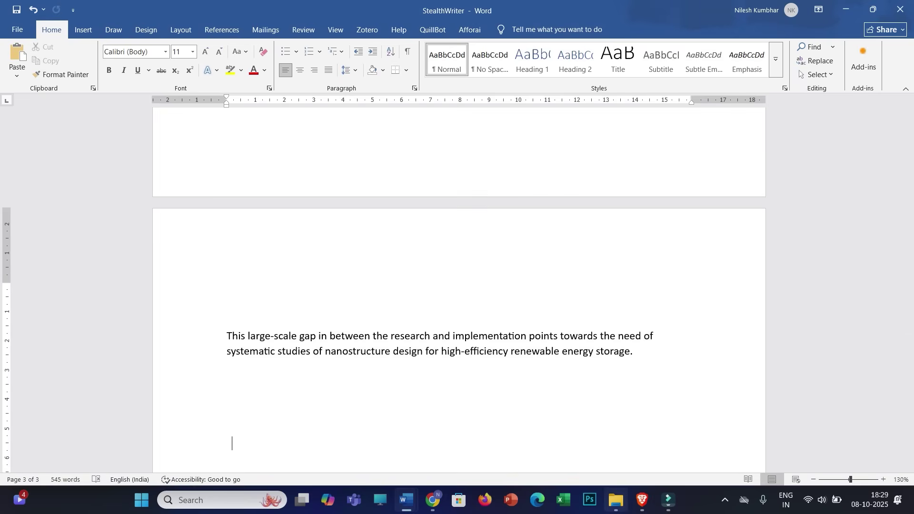
- Switch to File Explorer and review the Word documents in the Video folder, selecting ChatGPT Generated
{"action": "left_click", "coordinate": [615, 499]}
{"action": "left_click_drag", "start_coordinate": [142, 225], "coordinate": [141, 121]}
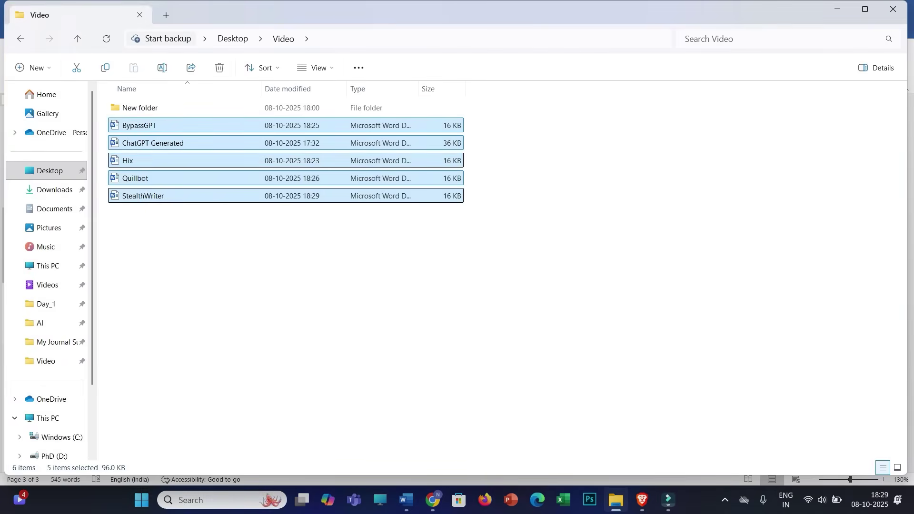
{"action": "left_click", "coordinate": [152, 142]}
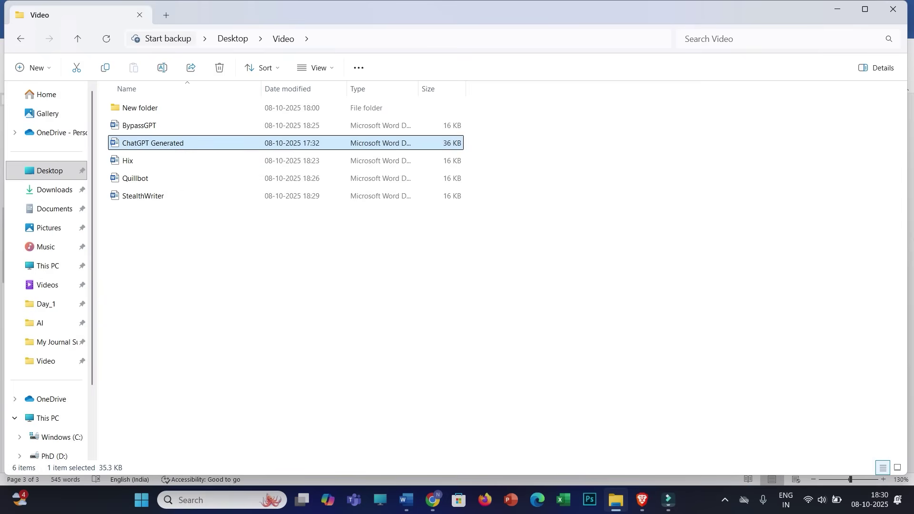
- Switch to Turnitin in Brave and start a submission that searches sources including publications and Gachon University papers, with no repository
{"action": "mouse_move", "coordinate": [641, 499]}
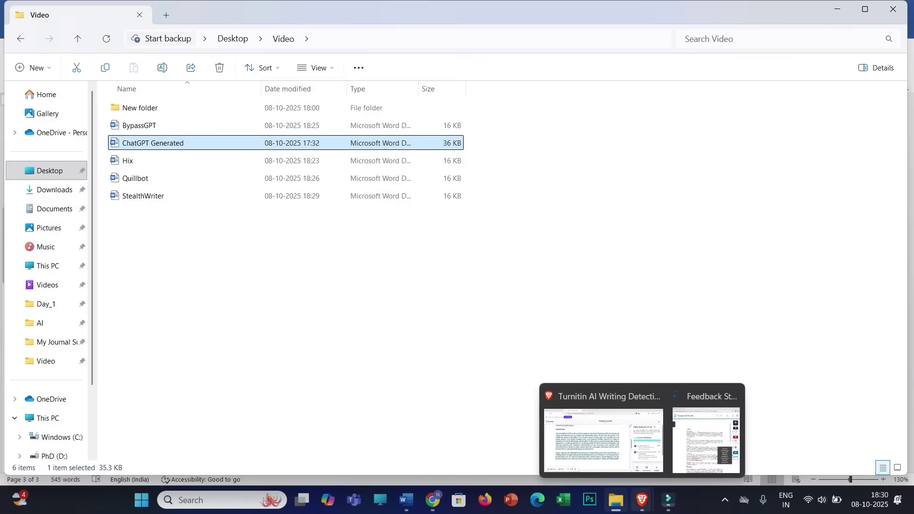
{"action": "mouse_move", "coordinate": [603, 440]}
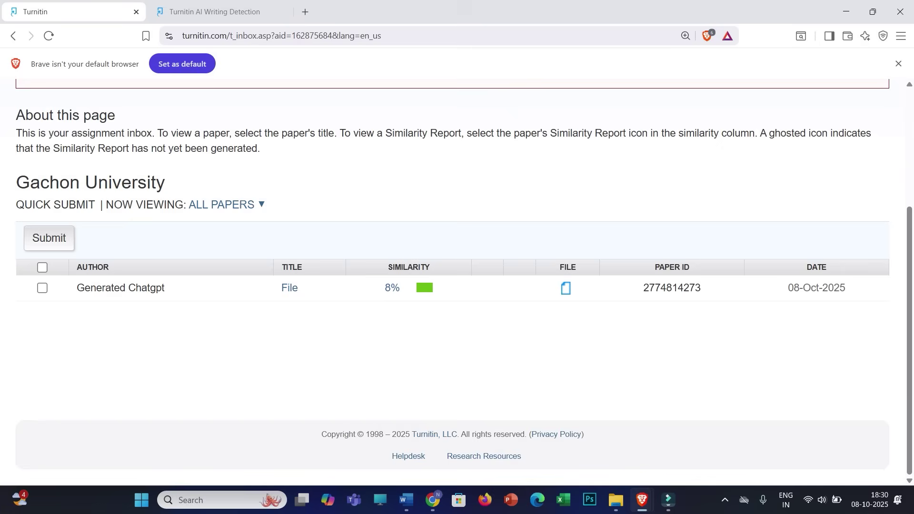
{"action": "left_click", "coordinate": [49, 239]}
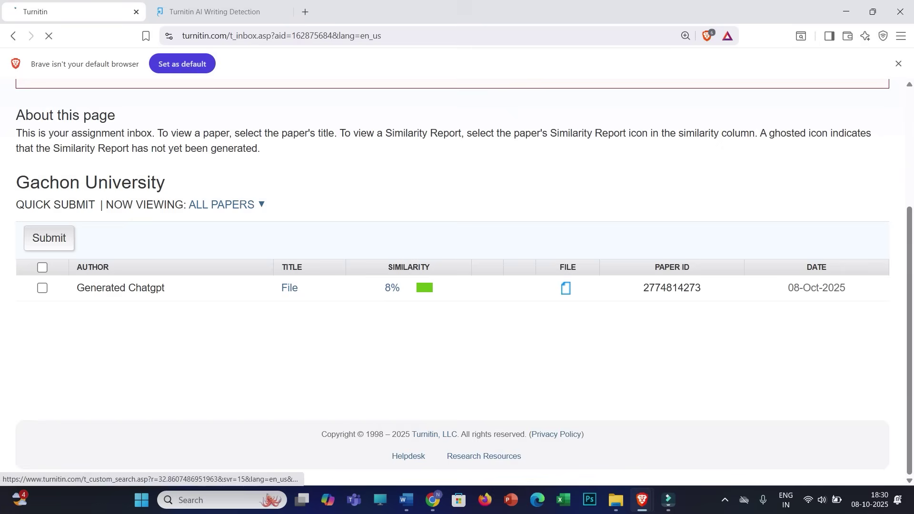
{"action": "scroll", "coordinate": [457, 281], "scroll_direction": "down", "scroll_amount": 5}
{"action": "left_click", "coordinate": [61, 149]}
{"action": "scroll", "coordinate": [60, 148], "scroll_direction": "down", "scroll_amount": 3}
{"action": "left_click", "coordinate": [60, 124]}
{"action": "left_click", "coordinate": [61, 199]}
{"action": "left_click", "coordinate": [124, 278]}
{"action": "left_click", "coordinate": [93, 324]}
{"action": "key", "text": "Tab"}
{"action": "key", "text": "Return"}
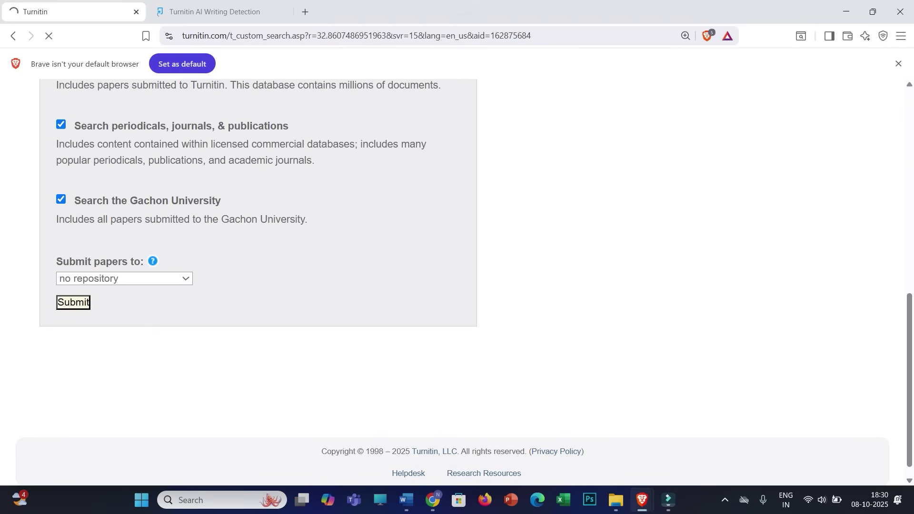
- Fill in the single file upload details with first name Hix, last name Humanized and submission title File 1
{"action": "key", "text": "Down"}
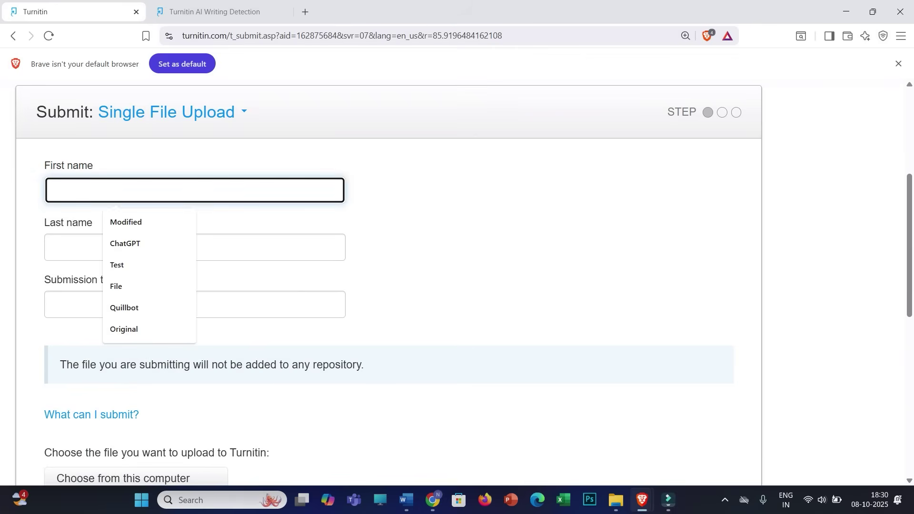
{"action": "type", "text": "Hix"}
{"action": "key", "text": "Tab"}
{"action": "type", "text": "Humanized"}
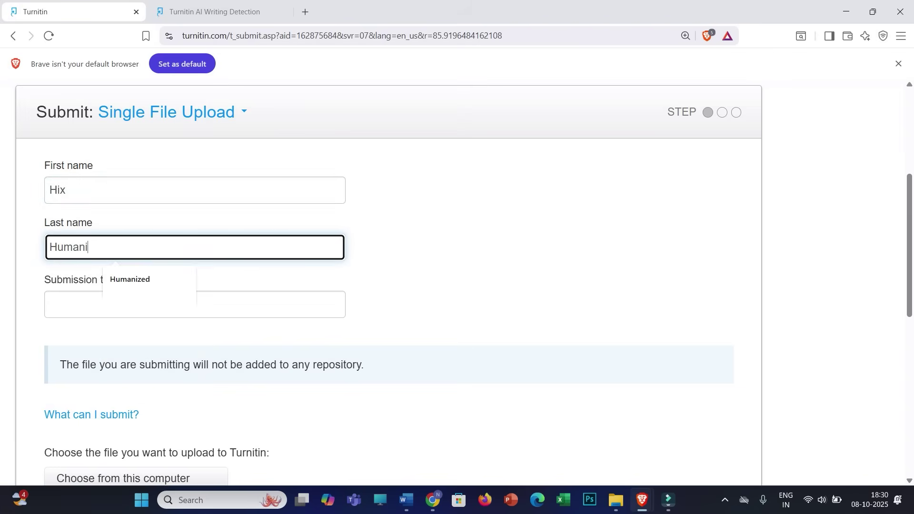
{"action": "key", "text": "Tab"}
{"action": "type", "text": "File 1"}
{"action": "scroll", "coordinate": [381, 285], "scroll_direction": "down", "scroll_amount": 3}
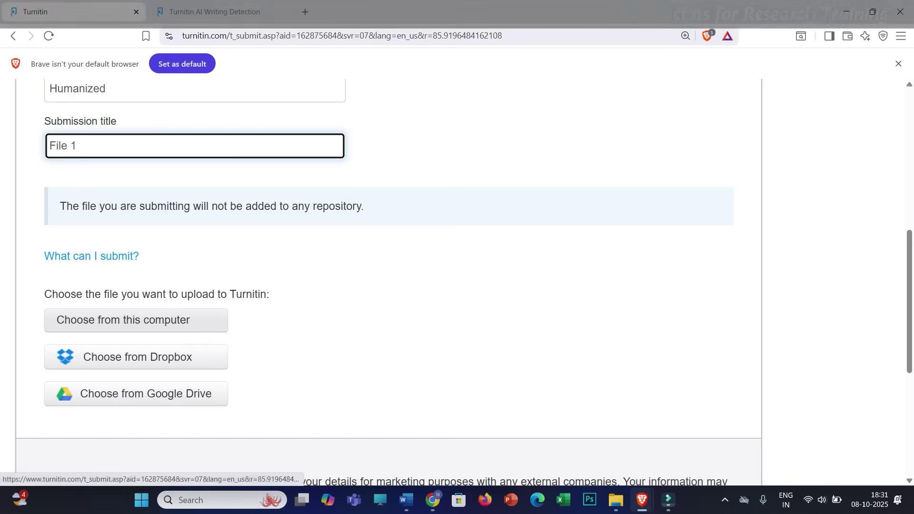
- Upload the Hix Word document from this computer and confirm its submission to Turnitin
{"action": "left_click", "coordinate": [135, 321]}
{"action": "left_click", "coordinate": [143, 149]}
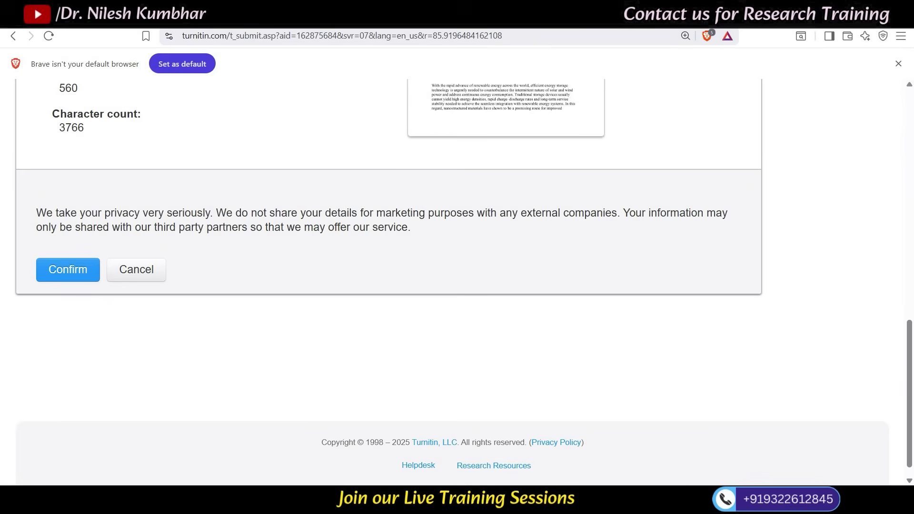
{"action": "left_click", "coordinate": [67, 269]}
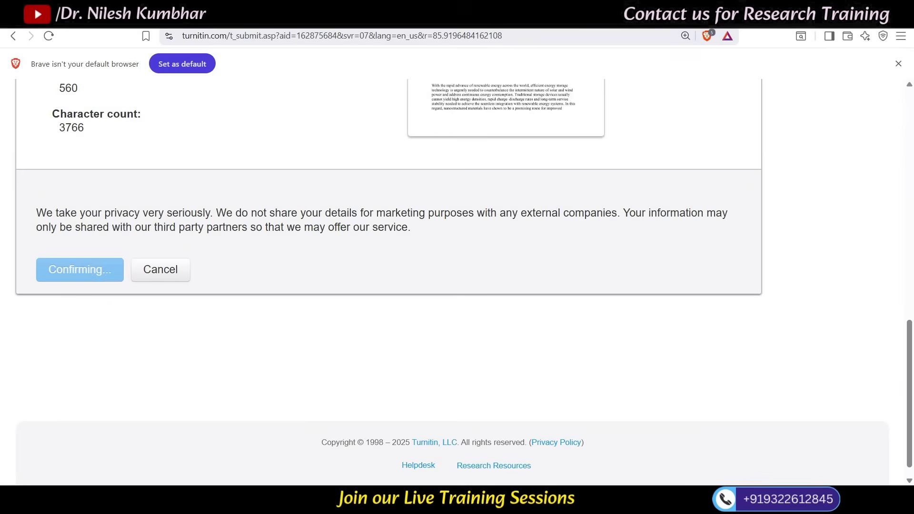
- Return to the Turnitin assignment inbox and open the Humanized Hix paper, File 1
{"action": "left_click", "coordinate": [106, 349]}
{"action": "scroll", "coordinate": [453, 281], "scroll_direction": "down", "scroll_amount": 3}
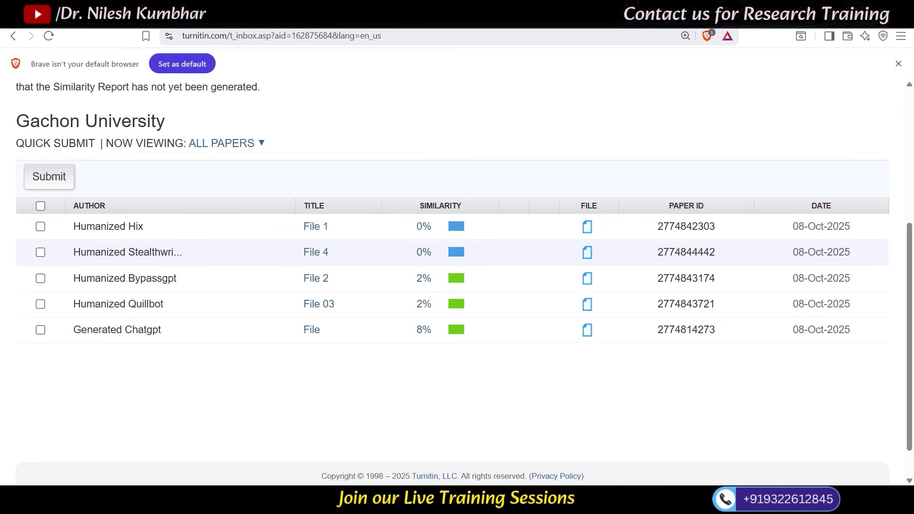
{"action": "left_click", "coordinate": [316, 226]}
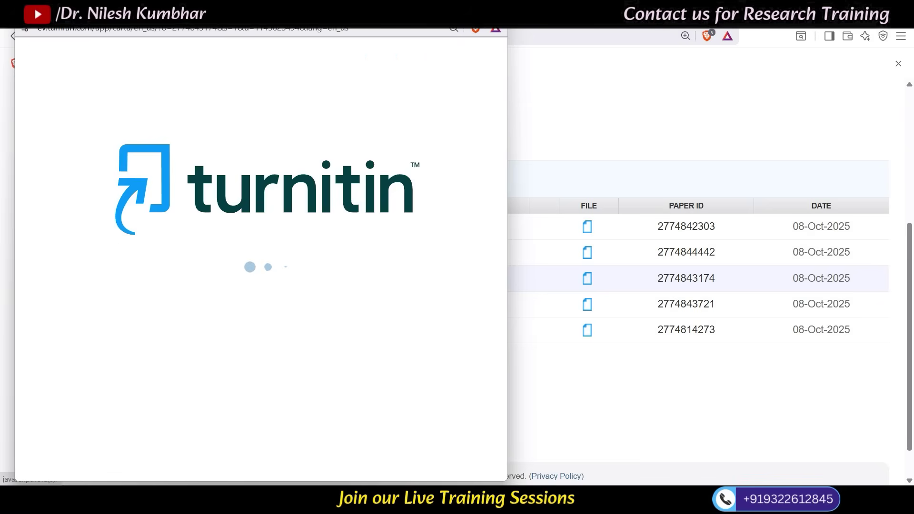
- Check the AI detection results of the Humanized Bypassgpt paper and the Humanized Quillbot paper, File 03, and close the Quillbot AI report
{"action": "mouse_move", "coordinate": [477, 352]}
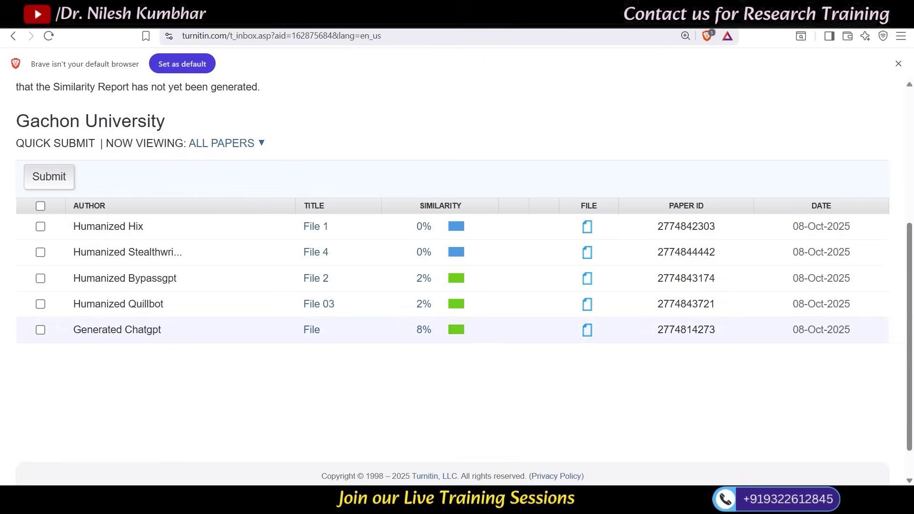
{"action": "left_click", "coordinate": [423, 303]}
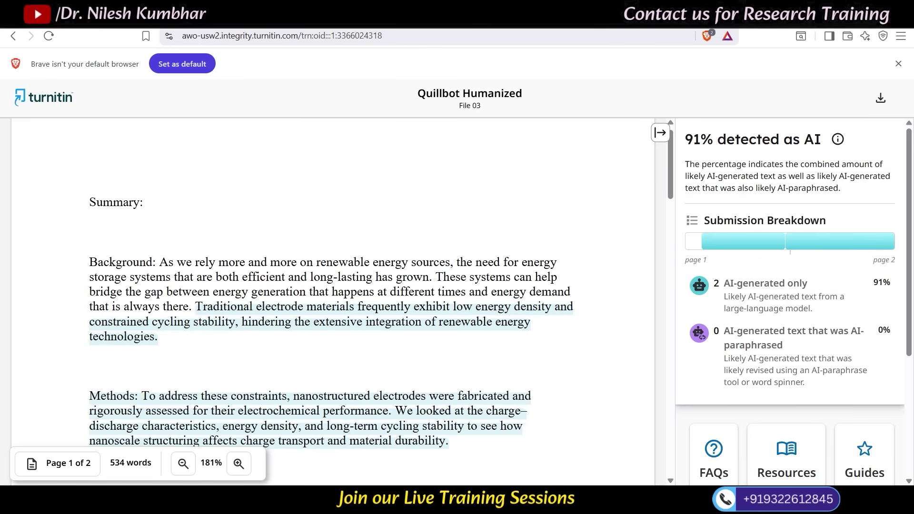
{"action": "key", "text": "ctrl+w"}
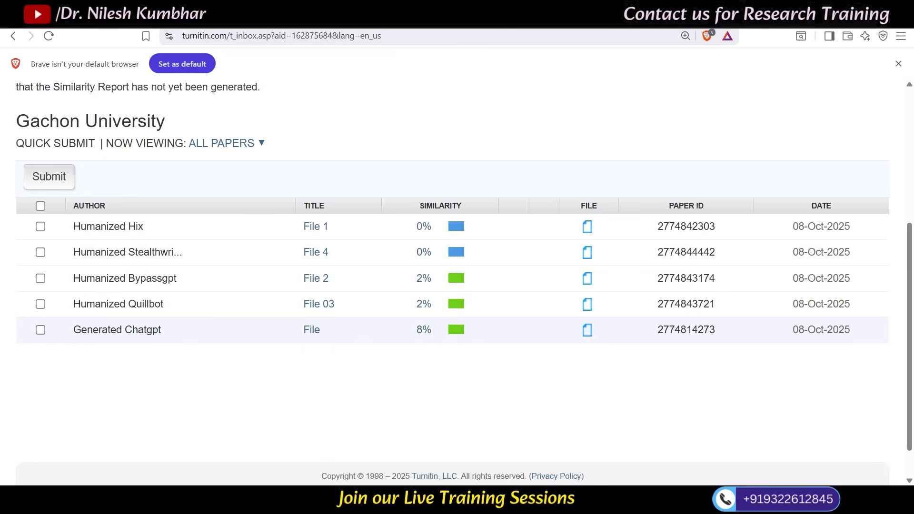
- Open the Humanized Stealthwriter paper, File 4, check its AI writing indicator, and highlight its author entry in the inbox
{"action": "left_click", "coordinate": [424, 252]}
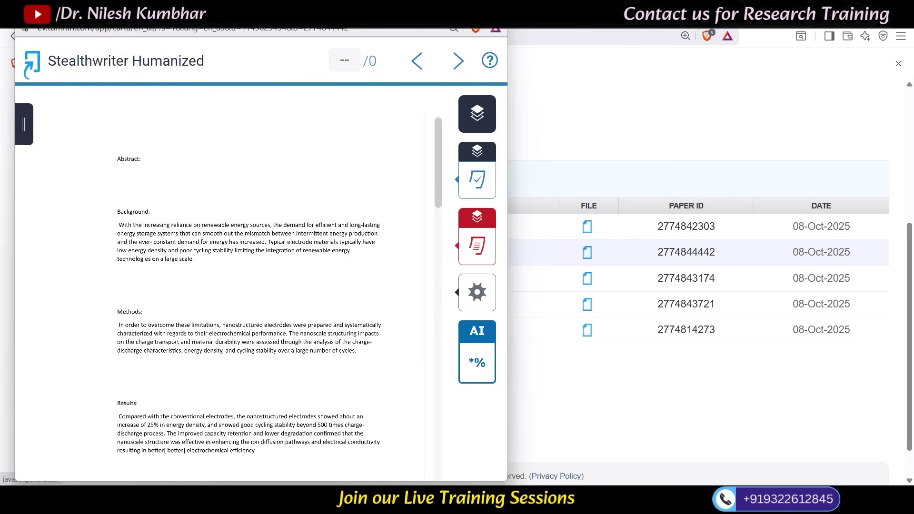
{"action": "mouse_move", "coordinate": [476, 353]}
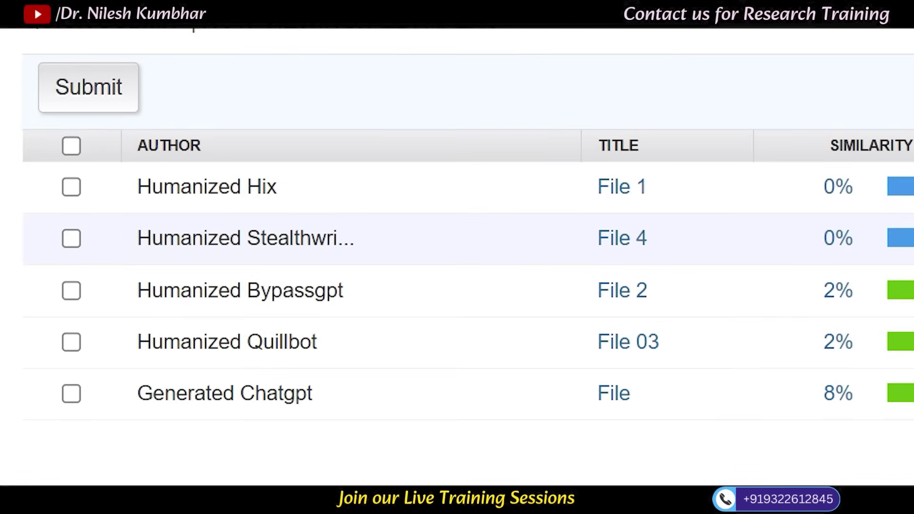
{"action": "left_click_drag", "start_coordinate": [137, 238], "coordinate": [342, 238]}
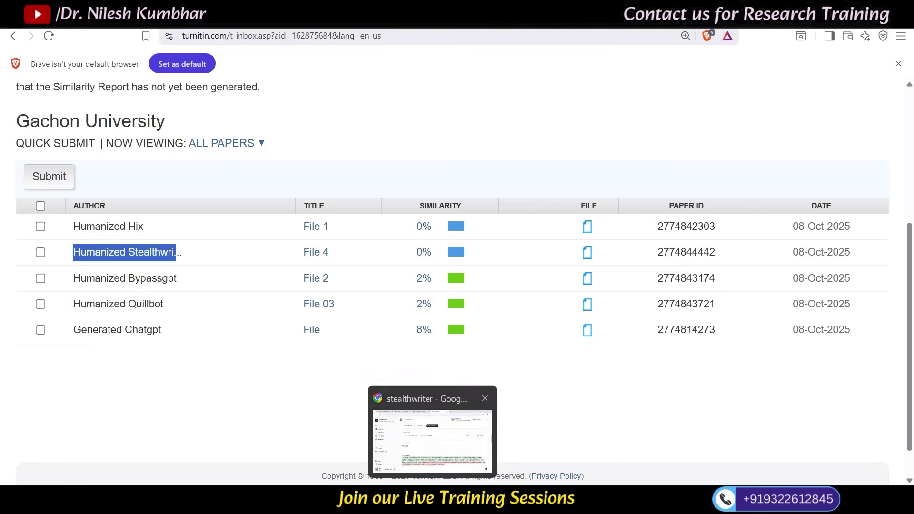
- Switch to StealthWriter in Chrome and examine the monthly Standard and Premium prices and Standard's Ghost Mini and Ghost Pro allowances
{"action": "left_click", "coordinate": [431, 499]}
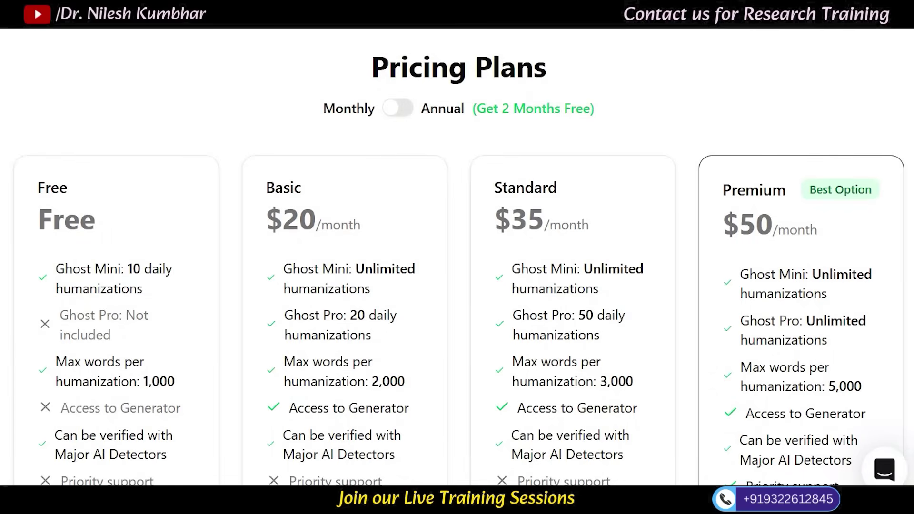
{"action": "left_click_drag", "start_coordinate": [495, 220], "coordinate": [588, 224]}
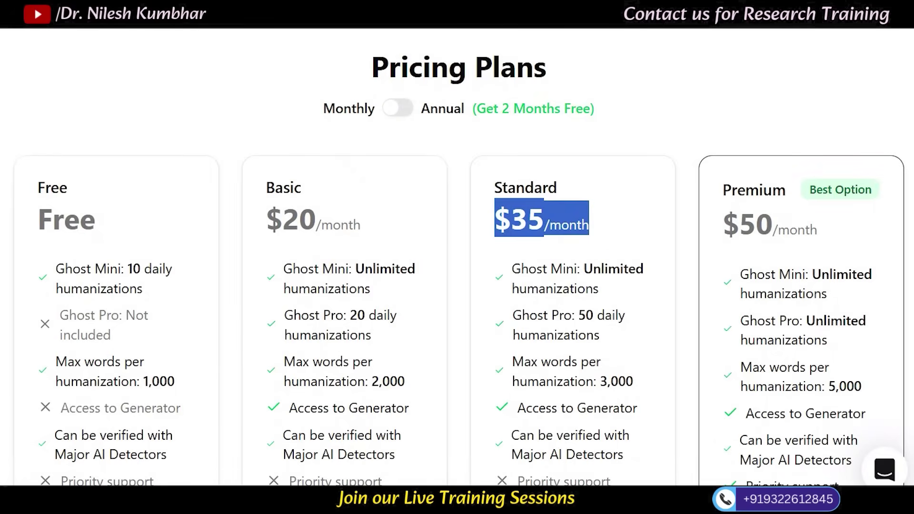
{"action": "left_click_drag", "start_coordinate": [512, 269], "coordinate": [574, 268]}
{"action": "left_click_drag", "start_coordinate": [513, 315], "coordinate": [577, 315]}
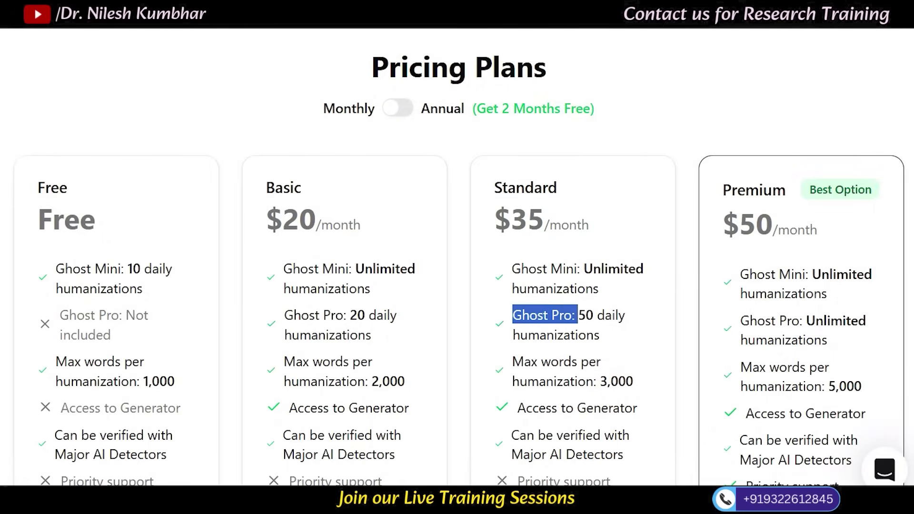
{"action": "left_click_drag", "start_coordinate": [723, 224], "coordinate": [817, 223]}
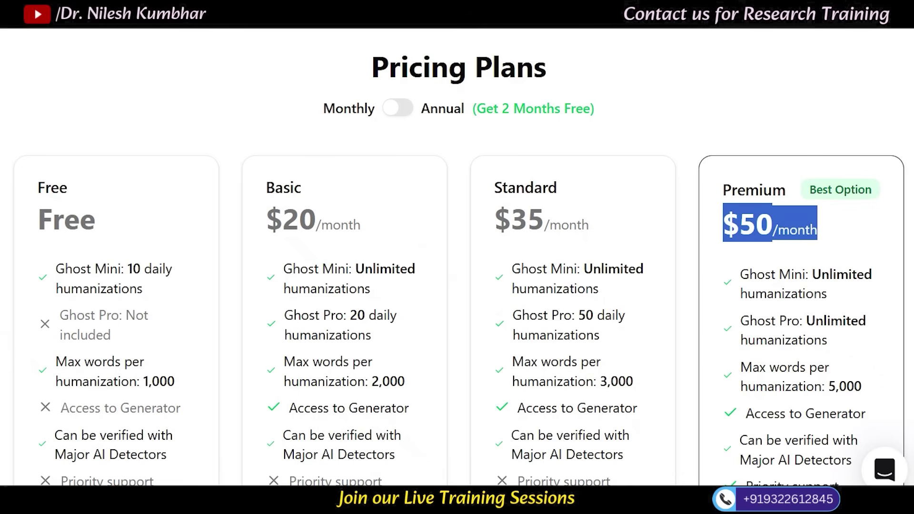